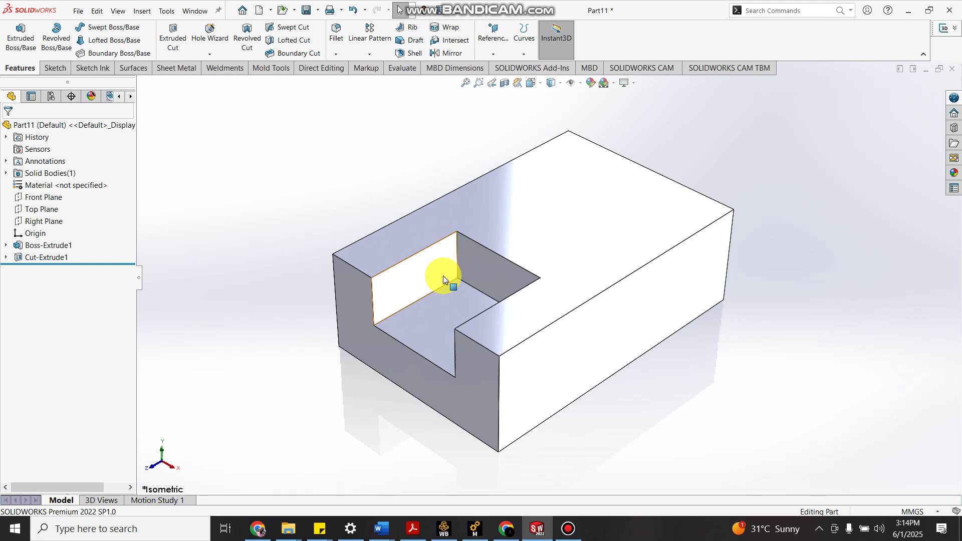
Create a new SOLIDWORKS Part document (Part13) from File > New.
{"action": "scroll", "coordinate": [549, 276], "scroll_direction": "down", "scroll_amount": 1}
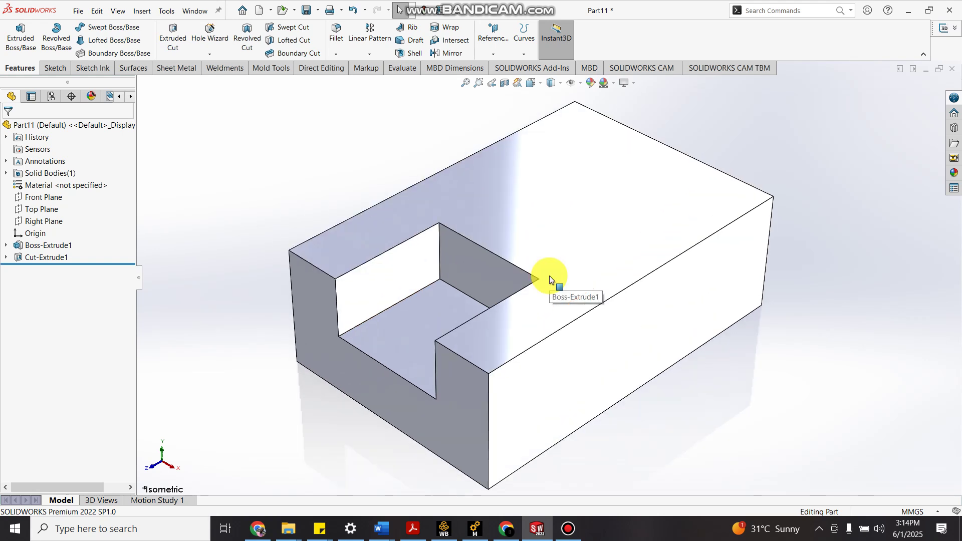
{"action": "scroll", "coordinate": [549, 276], "scroll_direction": "up", "scroll_amount": 1}
{"action": "scroll", "coordinate": [549, 276], "scroll_direction": "down", "scroll_amount": 1}
{"action": "scroll", "coordinate": [549, 276], "scroll_direction": "down", "scroll_amount": 2}
{"action": "scroll", "coordinate": [549, 275], "scroll_direction": "up", "scroll_amount": 1}
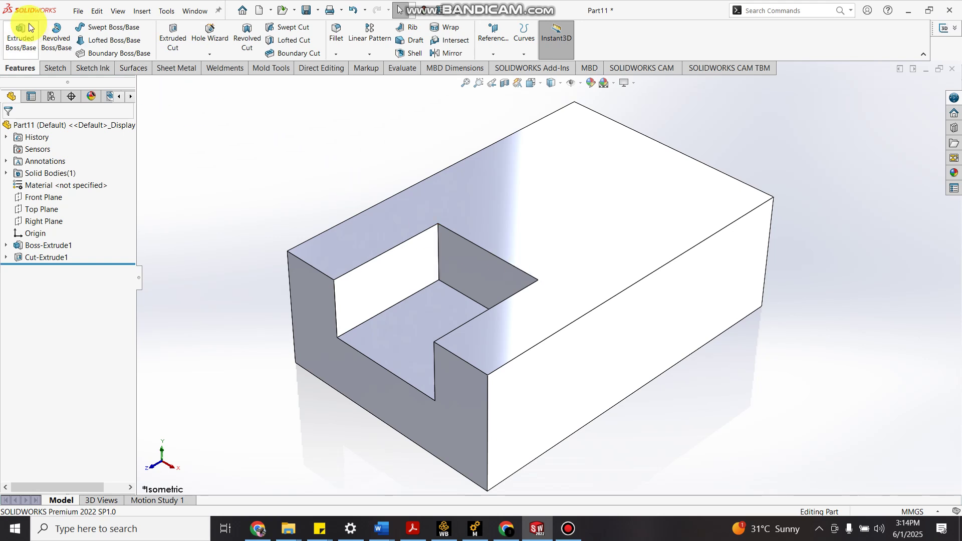
{"action": "left_click", "coordinate": [73, 11]}
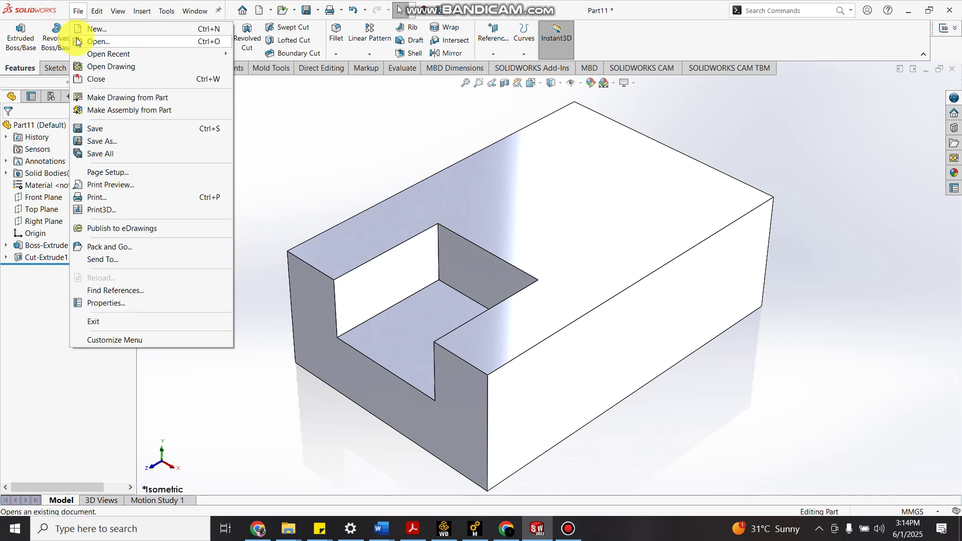
{"action": "left_click", "coordinate": [84, 31]}
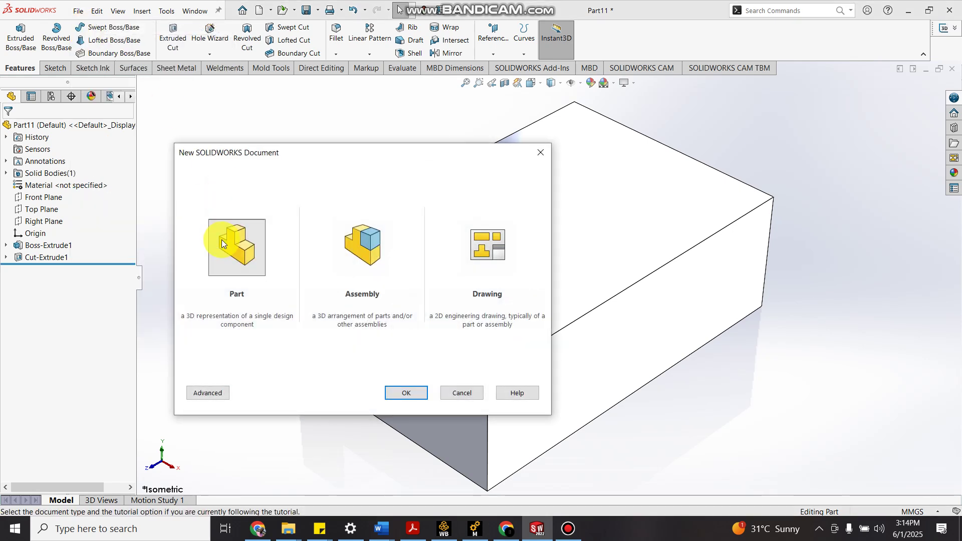
{"action": "left_click", "coordinate": [423, 388]}
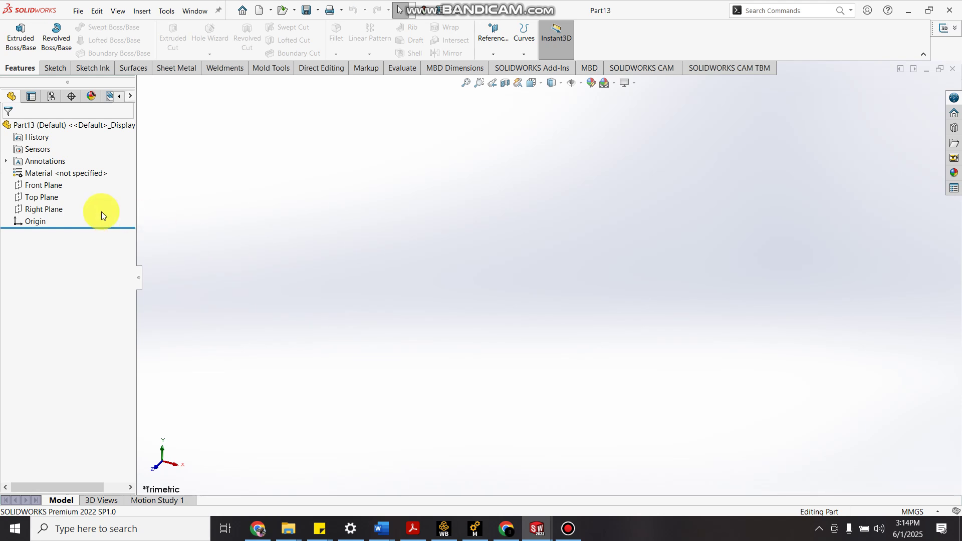
Select the Right Plane and start a sketch on it, discarding a stray line.
{"action": "left_click", "coordinate": [64, 205]}
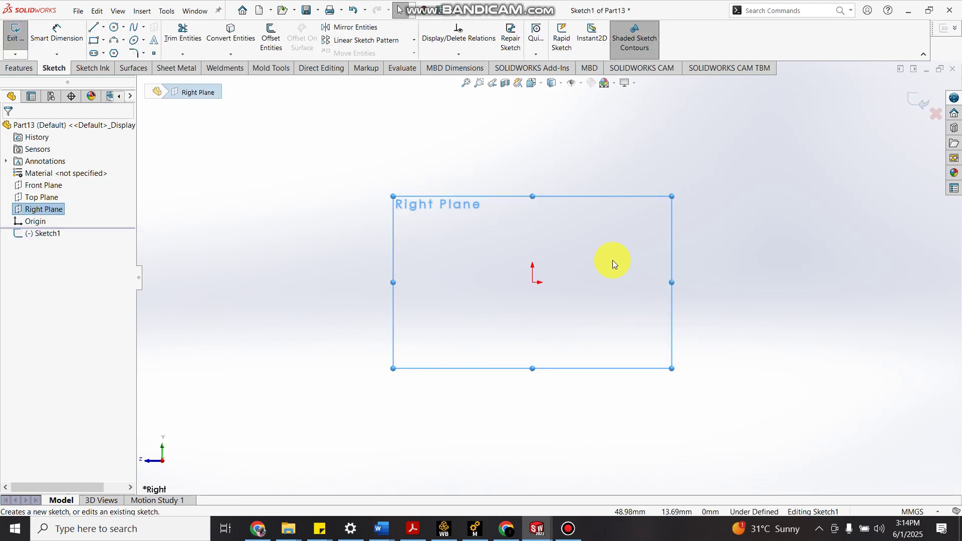
{"action": "left_click", "coordinate": [94, 26]}
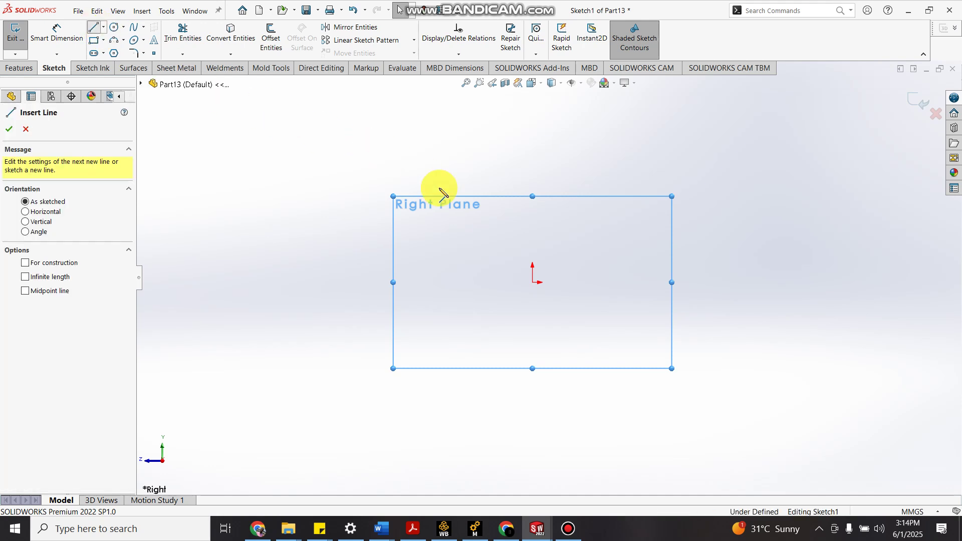
{"action": "left_click", "coordinate": [533, 283]}
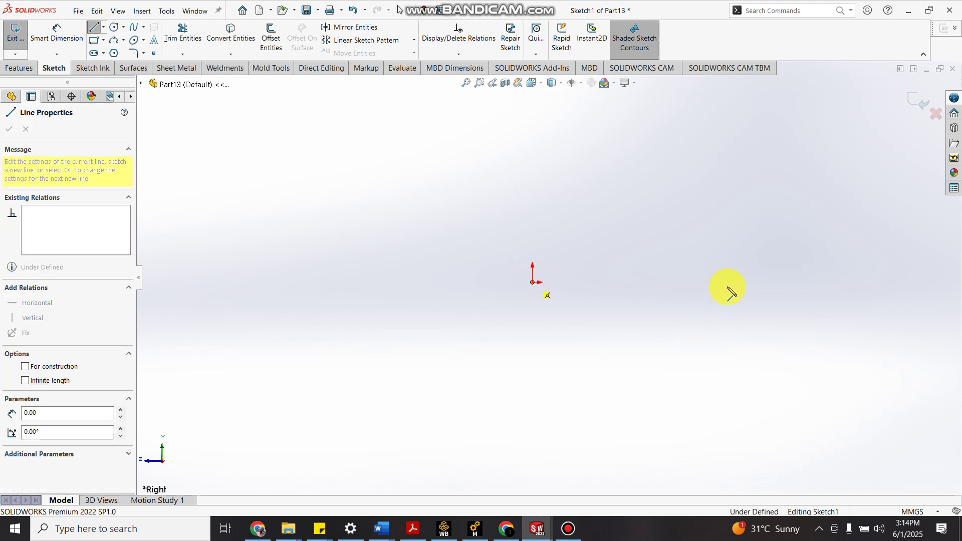
{"action": "key", "text": "Escape"}
{"action": "key", "text": "Escape"}
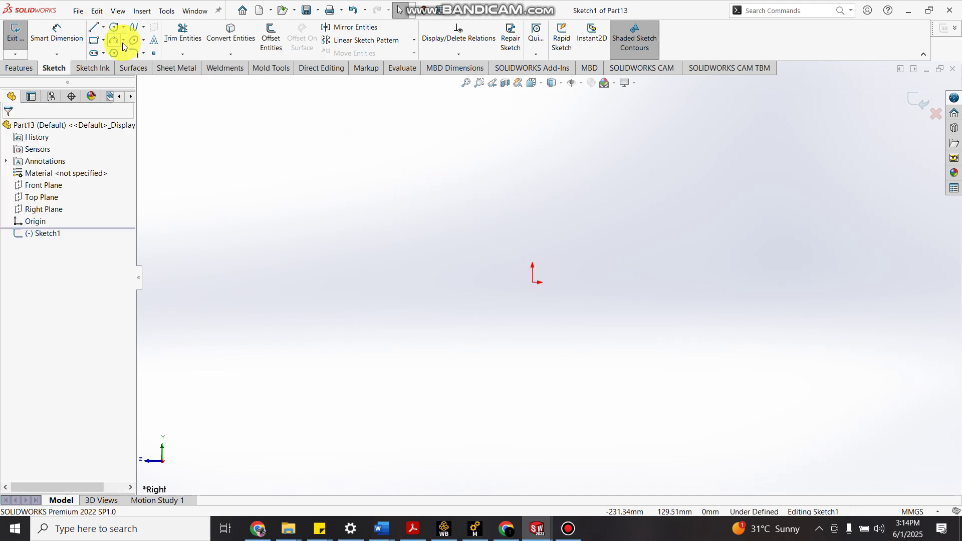
Draw a long corner rectangle with its first corner at the origin.
{"action": "left_click", "coordinate": [122, 43]}
{"action": "left_click", "coordinate": [103, 41]}
{"action": "left_click", "coordinate": [103, 41]}
{"action": "left_click", "coordinate": [108, 52]}
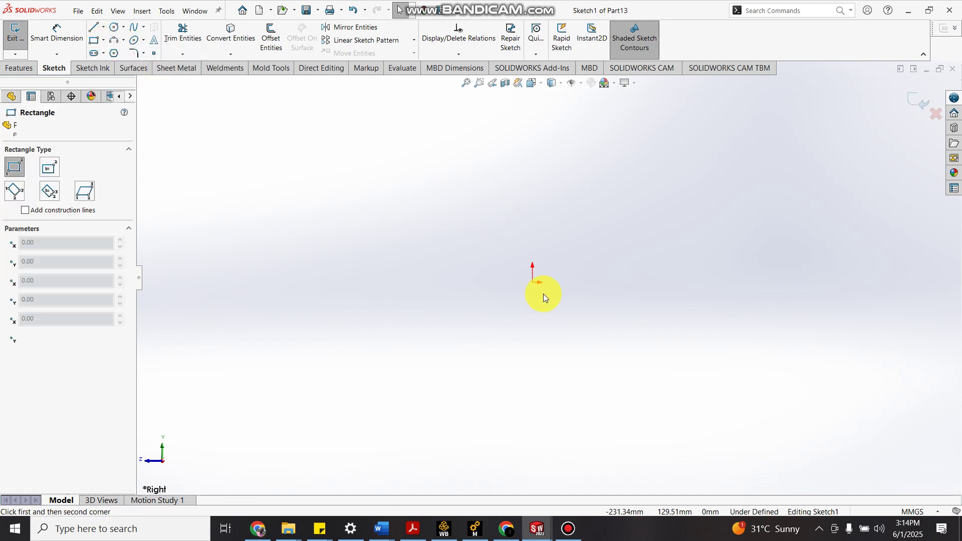
{"action": "left_click", "coordinate": [532, 284]}
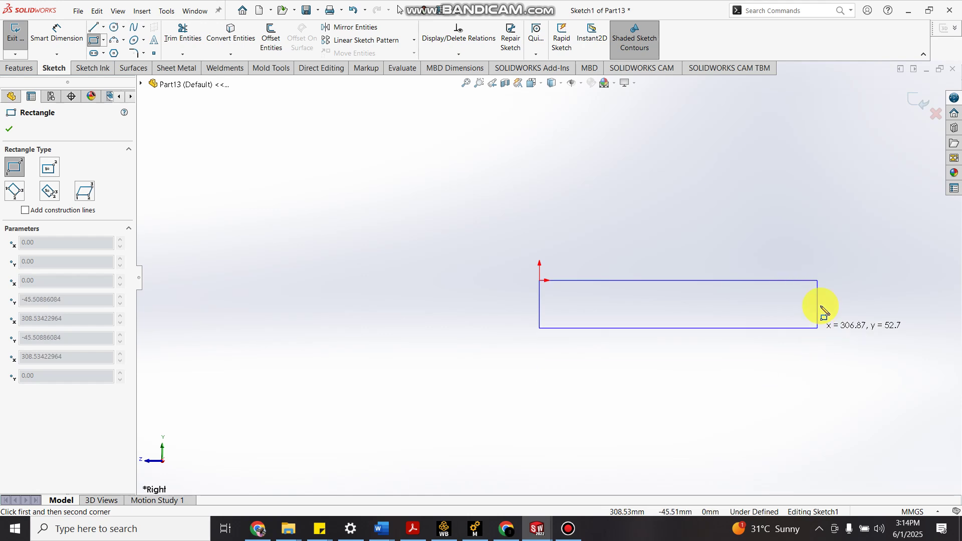
{"action": "key", "text": "z"}
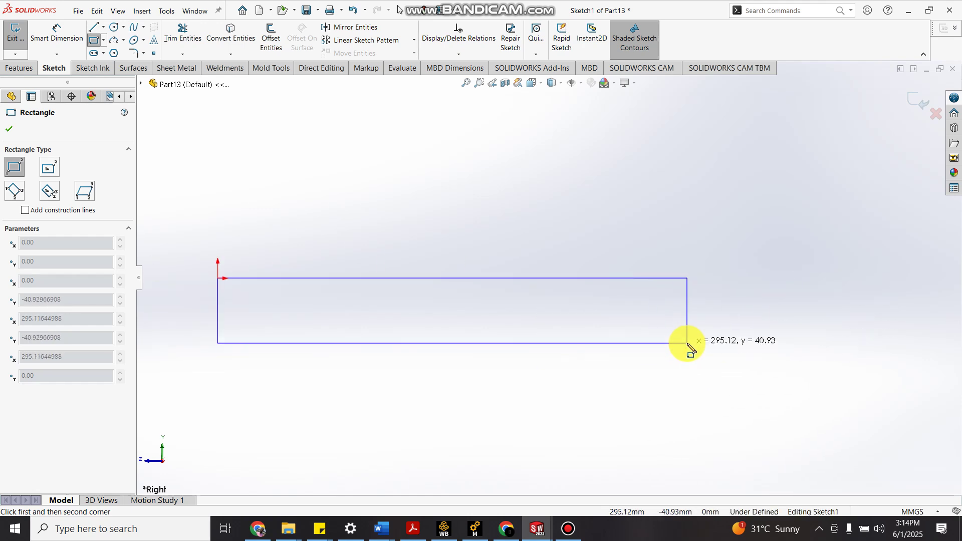
{"action": "left_click", "coordinate": [687, 343]}
{"action": "key", "text": "Escape"}
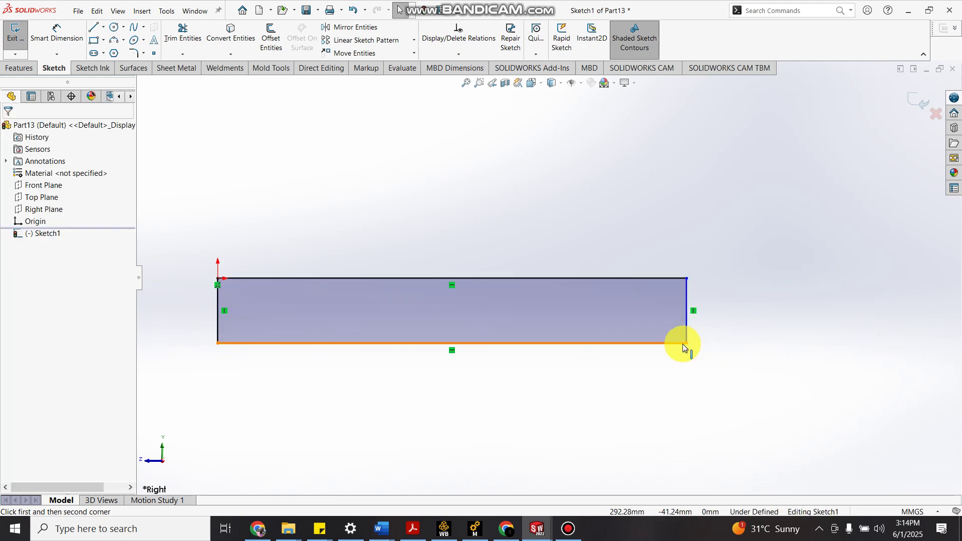
Dimension the rectangle's height as 20 mm.
{"action": "left_click", "coordinate": [40, 23]}
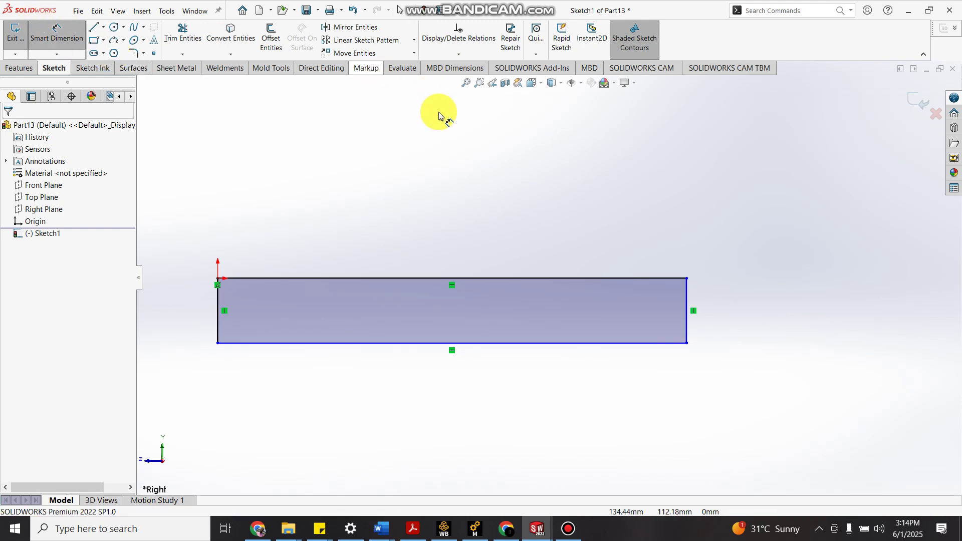
{"action": "left_click", "coordinate": [613, 280]}
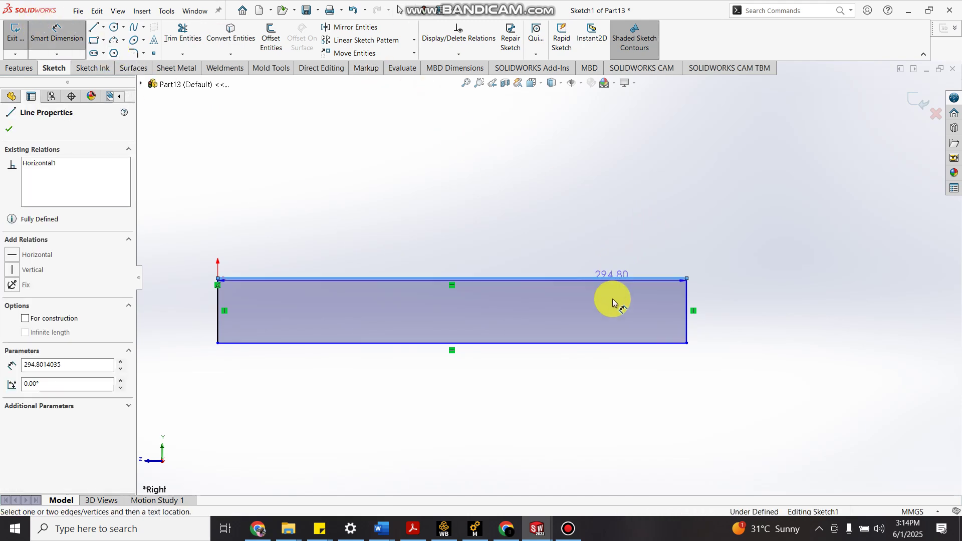
{"action": "left_click", "coordinate": [621, 344]}
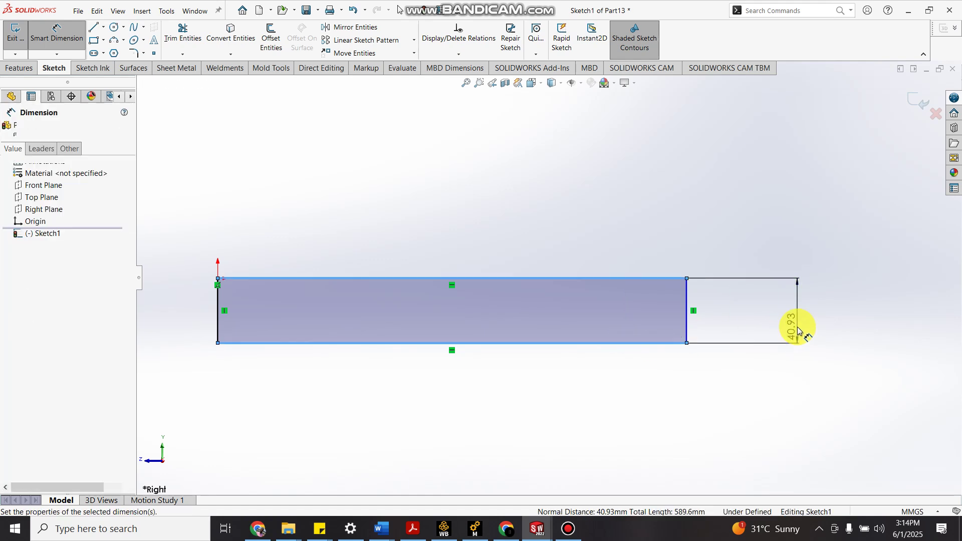
{"action": "left_click", "coordinate": [798, 327]}
{"action": "type", "text": "20"}
{"action": "key", "text": "Return"}
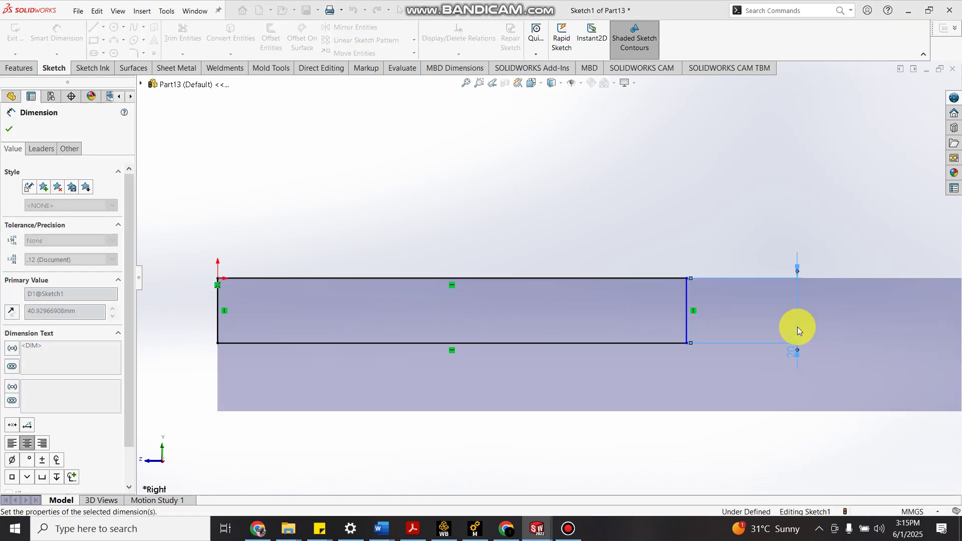
Dimension the rectangle's bottom edge width as 60 mm.
{"action": "left_click", "coordinate": [575, 343]}
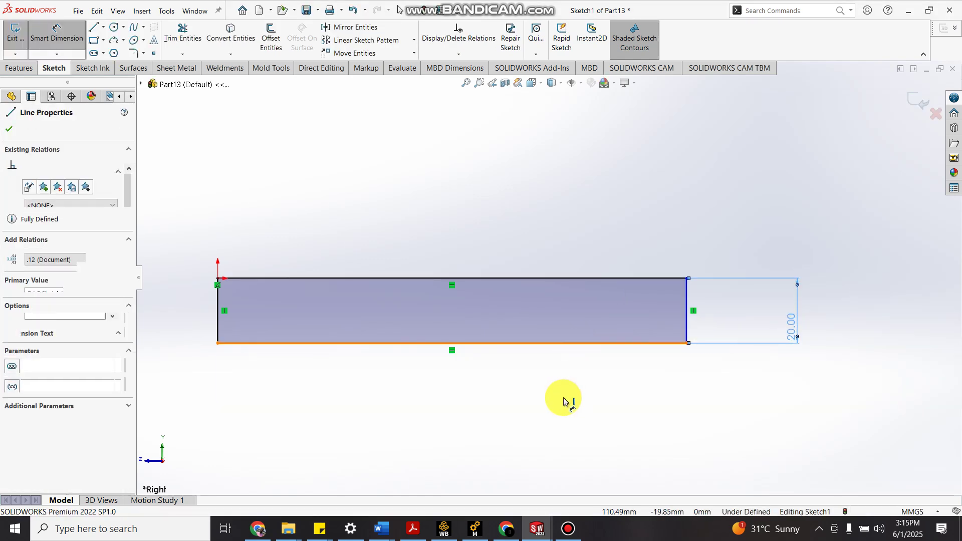
{"action": "left_click", "coordinate": [564, 398]}
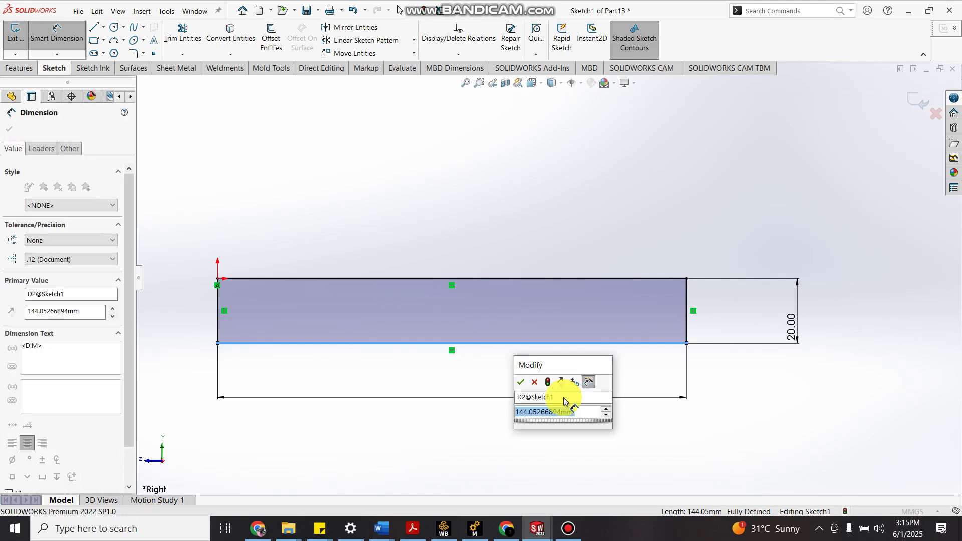
{"action": "type", "text": "602"}
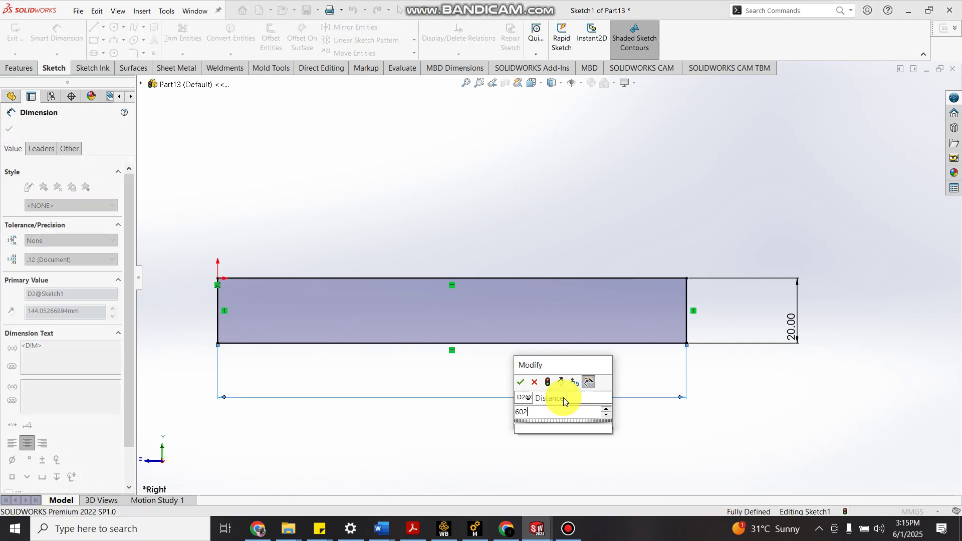
{"action": "key", "text": "BackSpace"}
{"action": "key", "text": "Return"}
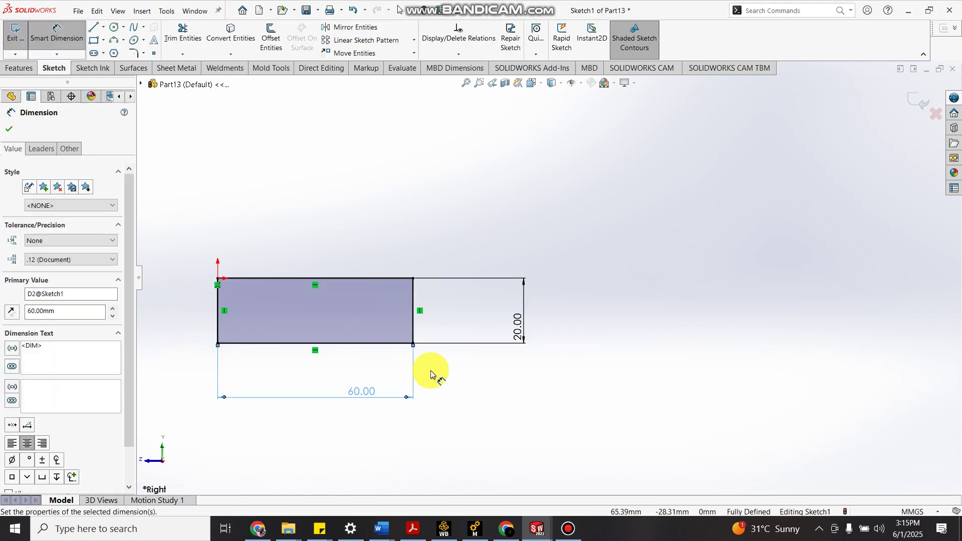
Reposition the 60.00 dimension label below the rectangle and close the dimension.
{"action": "scroll", "coordinate": [376, 351], "scroll_direction": "down", "scroll_amount": 2}
{"action": "scroll", "coordinate": [375, 354], "scroll_direction": "up", "scroll_amount": 2}
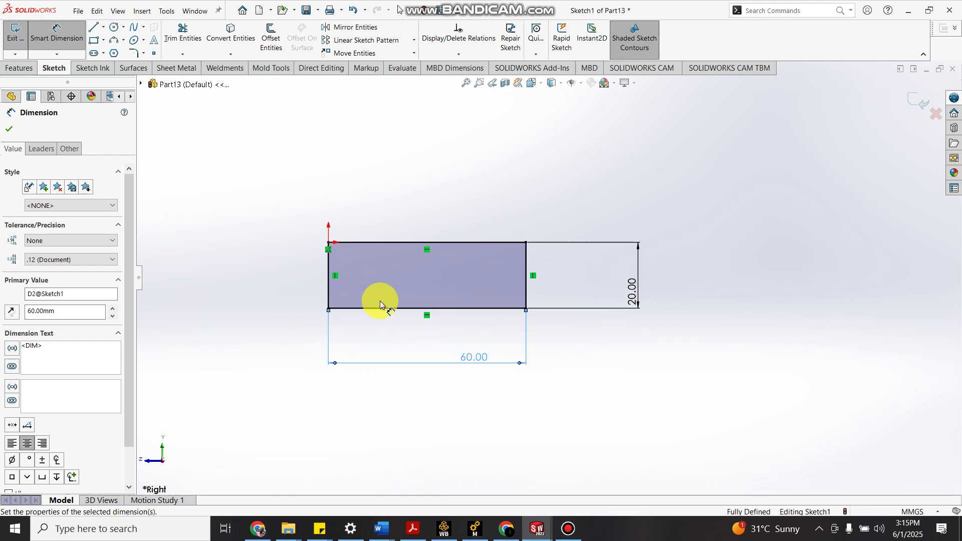
{"action": "scroll", "coordinate": [380, 300], "scroll_direction": "down", "scroll_amount": 2}
{"action": "scroll", "coordinate": [461, 285], "scroll_direction": "down", "scroll_amount": 1}
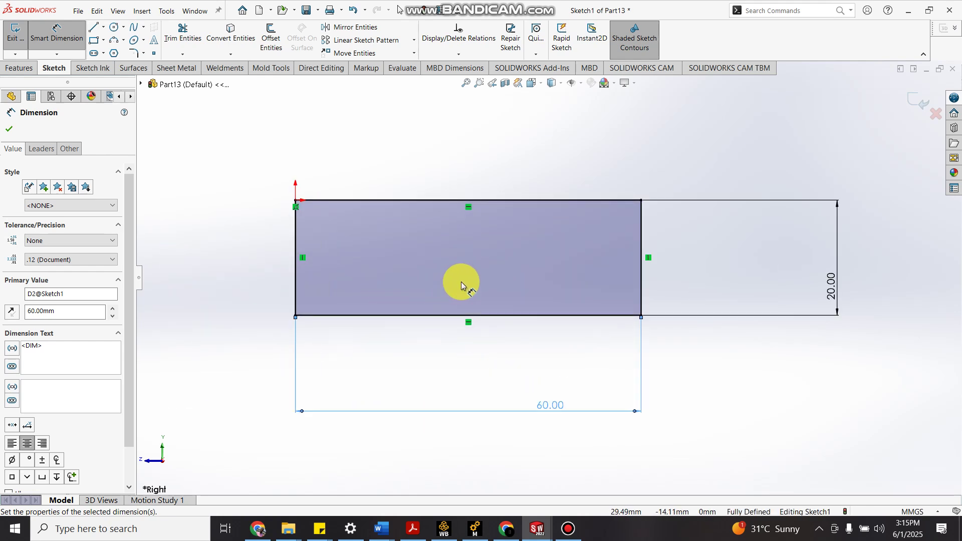
{"action": "left_click_drag", "start_coordinate": [550, 406], "coordinate": [484, 388]}
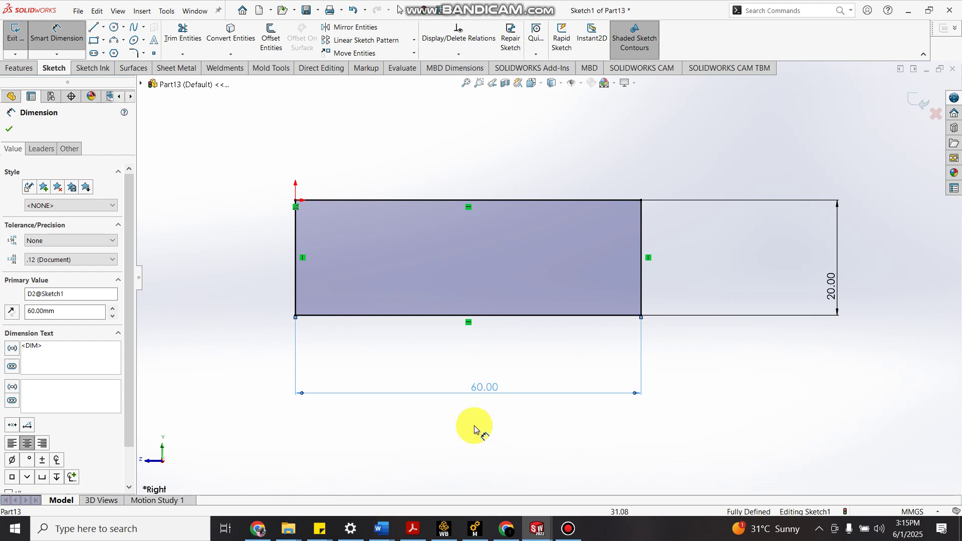
{"action": "left_click", "coordinate": [481, 450]}
{"action": "scroll", "coordinate": [485, 419], "scroll_direction": "up", "scroll_amount": 2}
{"action": "scroll", "coordinate": [537, 243], "scroll_direction": "up", "scroll_amount": 1}
{"action": "scroll", "coordinate": [550, 243], "scroll_direction": "down", "scroll_amount": 2}
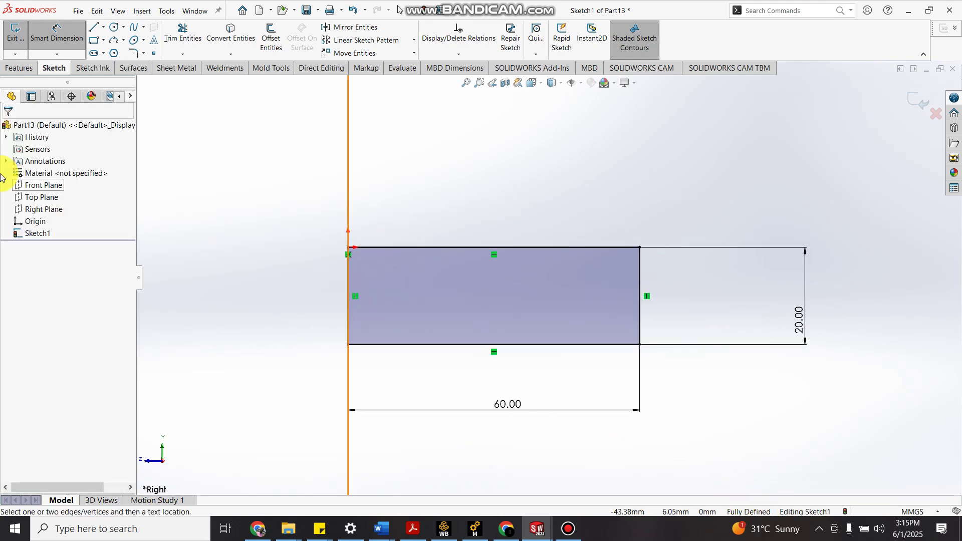
Extrude the rectangle Mid Plane to a total depth of 20*2 (40 mm).
{"action": "left_click", "coordinate": [19, 69]}
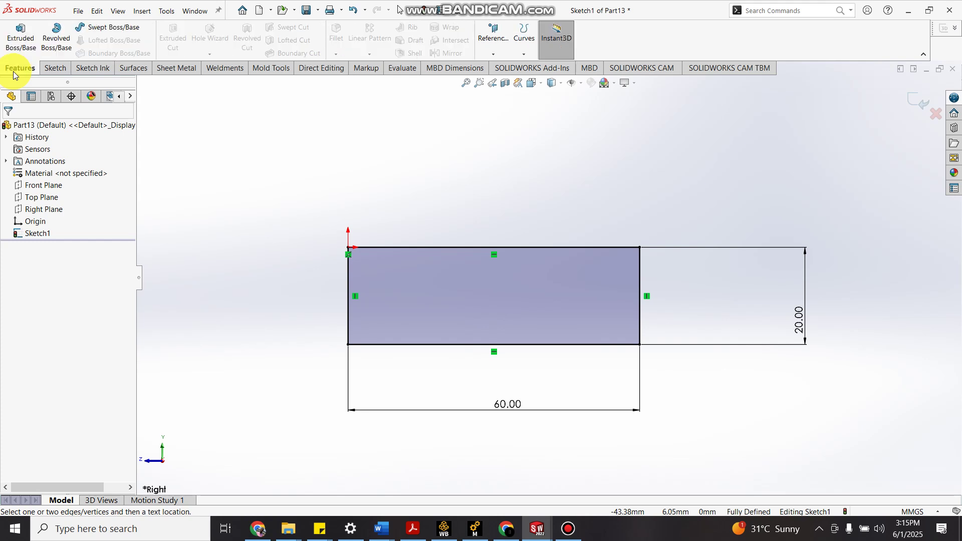
{"action": "left_click", "coordinate": [27, 47]}
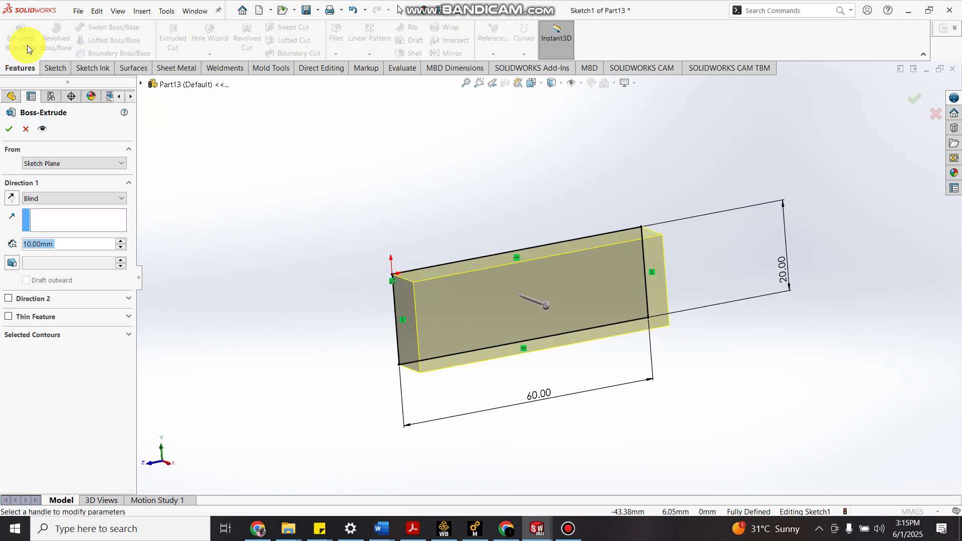
{"action": "left_click", "coordinate": [86, 197]}
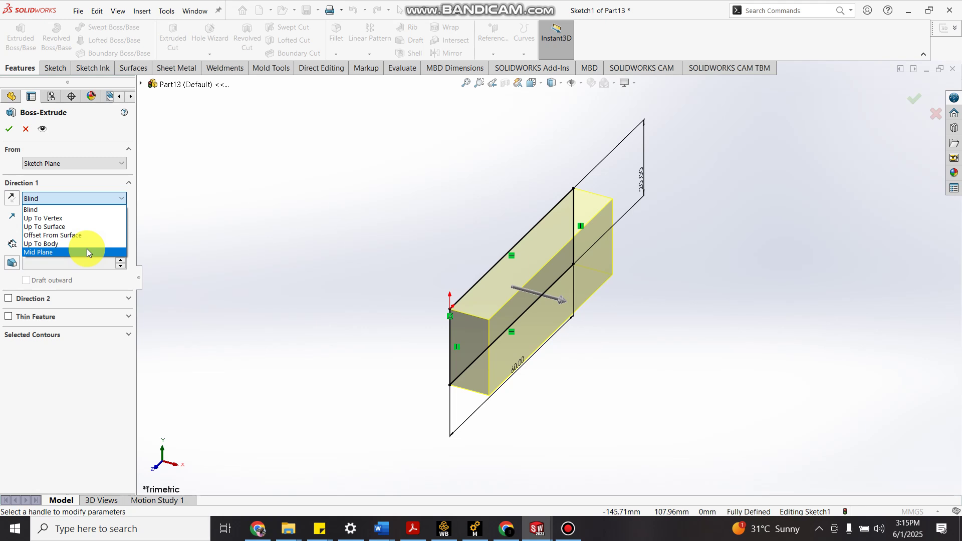
{"action": "left_click", "coordinate": [86, 250]}
{"action": "left_click", "coordinate": [86, 197]}
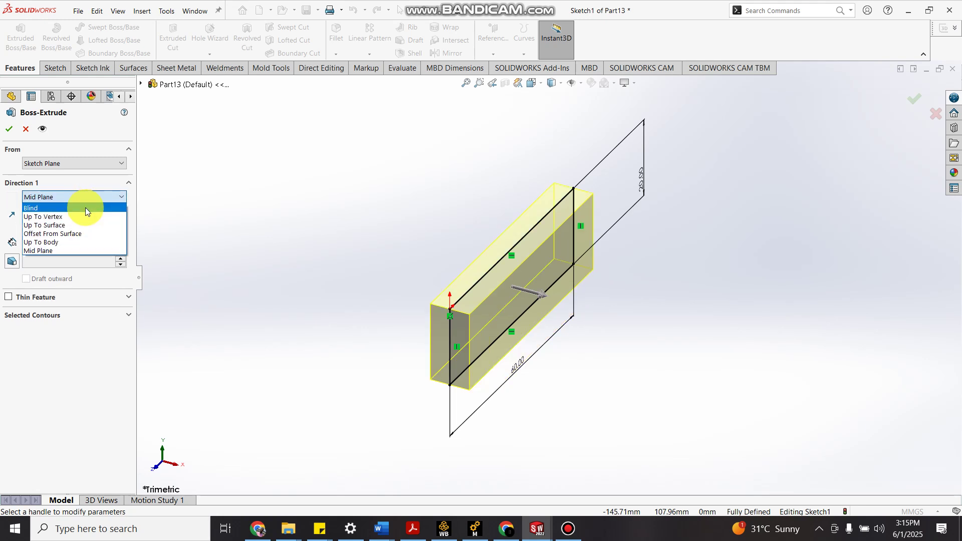
{"action": "left_click", "coordinate": [86, 208]}
{"action": "left_click", "coordinate": [84, 198]}
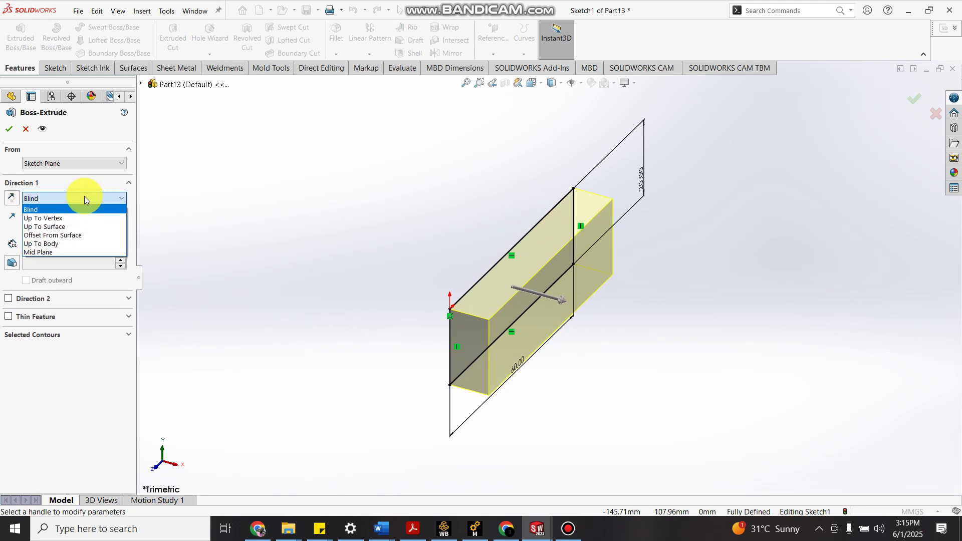
{"action": "left_click", "coordinate": [81, 252]}
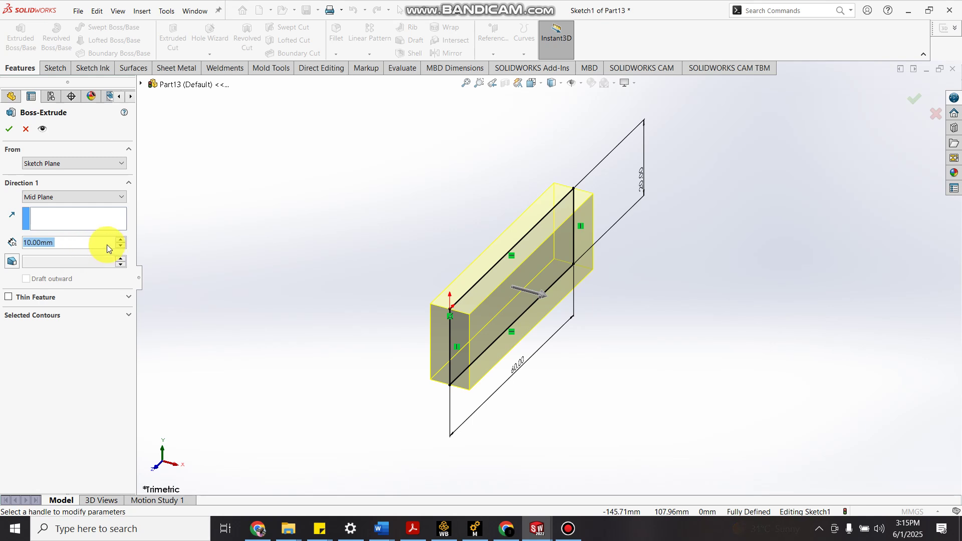
{"action": "type", "text": "20*2"}
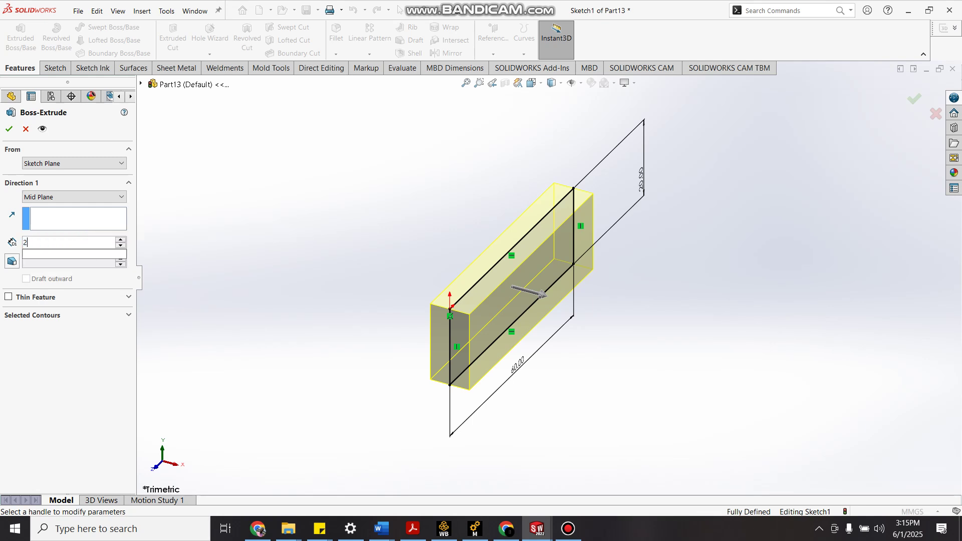
{"action": "key", "text": "Return"}
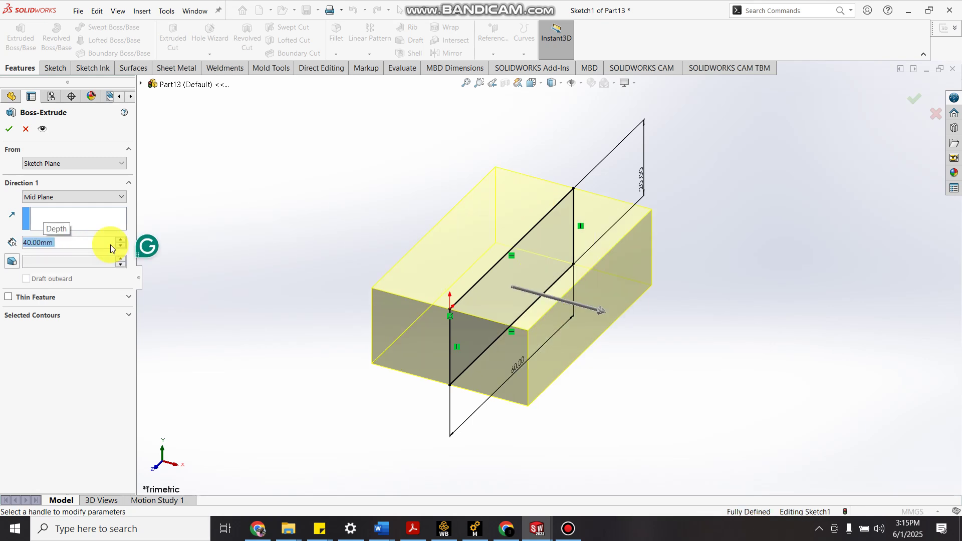
{"action": "left_click", "coordinate": [9, 129]}
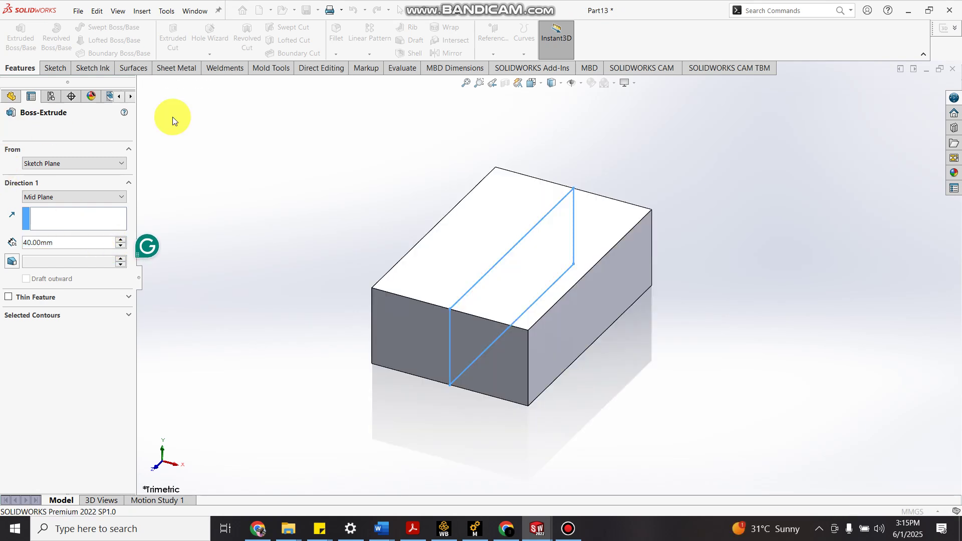
Turn on perspective and cartoon display, orbit the block, and select its front face.
{"action": "middle_click_drag", "start_coordinate": [455, 143], "coordinate": [559, 125]}
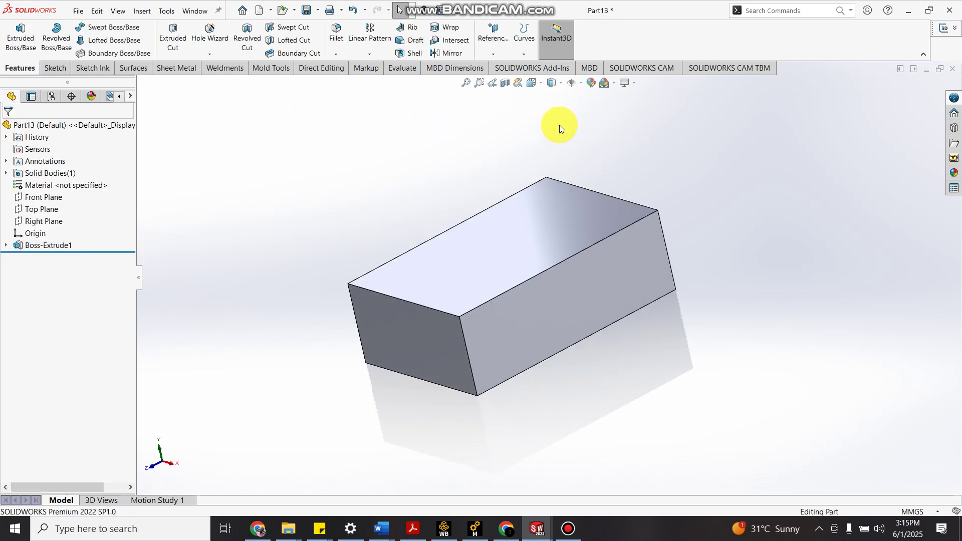
{"action": "left_click", "coordinate": [633, 83]}
{"action": "left_click", "coordinate": [645, 131]}
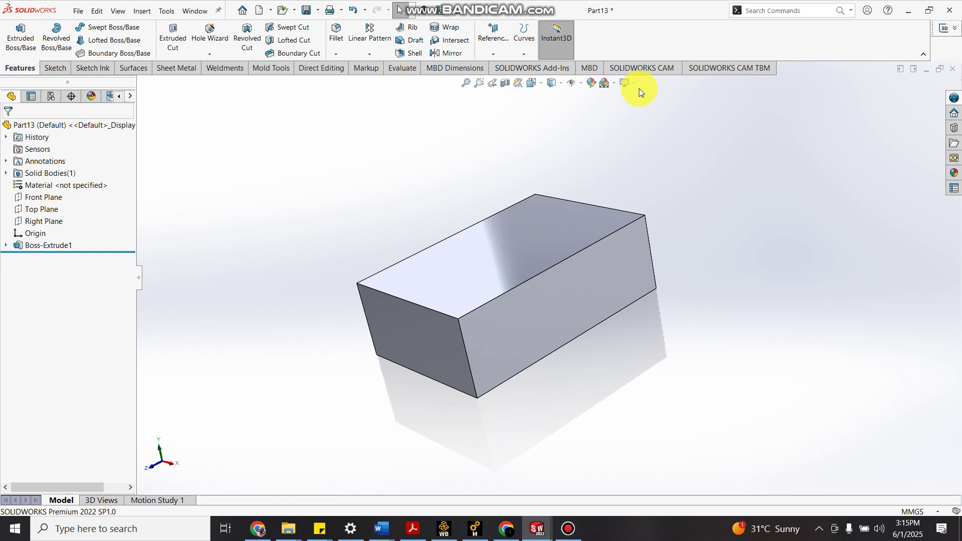
{"action": "left_click", "coordinate": [635, 83]}
{"action": "left_click", "coordinate": [643, 145]}
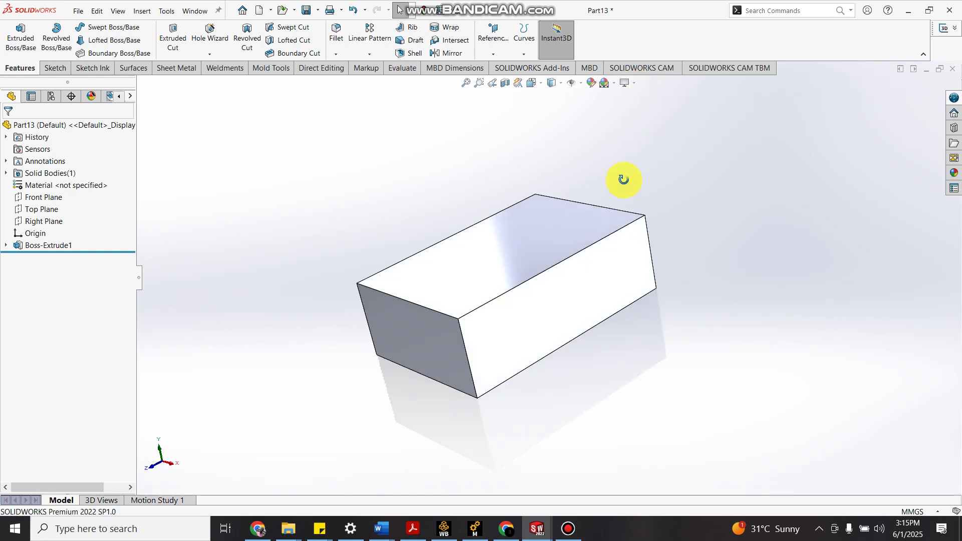
{"action": "mouse_move", "coordinate": [623, 180]}
{"action": "middle_mouse_down"}
{"action": "mouse_move", "coordinate": [633, 199]}
{"action": "mouse_move", "coordinate": [541, 322]}
{"action": "middle_mouse_up"}
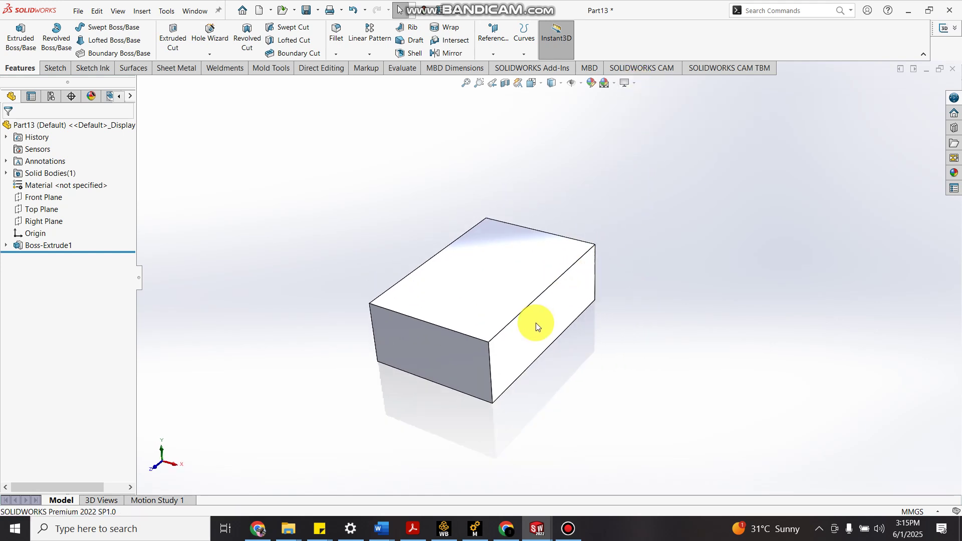
{"action": "left_click", "coordinate": [456, 333]}
Start a sketch on the block's front face and convert its edges into it.
{"action": "left_click", "coordinate": [500, 305]}
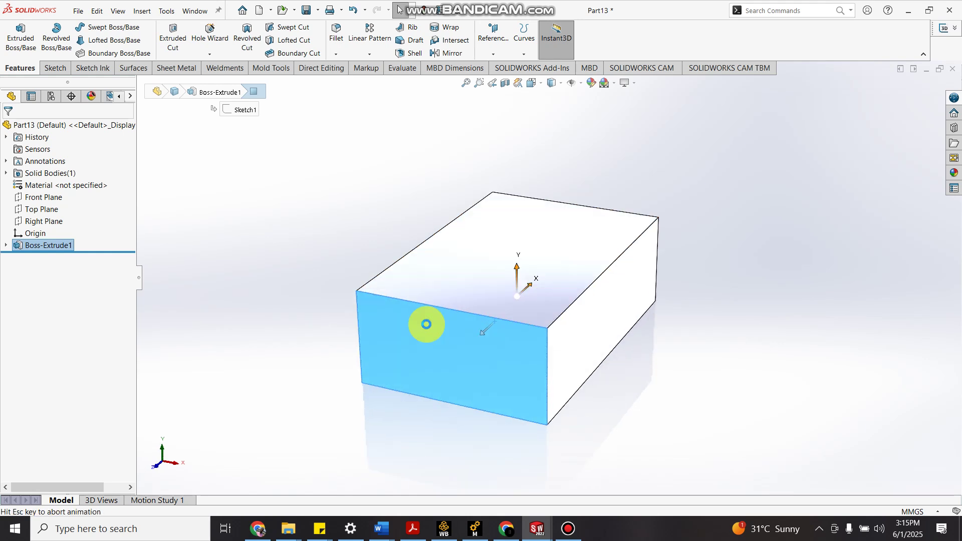
{"action": "scroll", "coordinate": [516, 270], "scroll_direction": "up", "scroll_amount": 3}
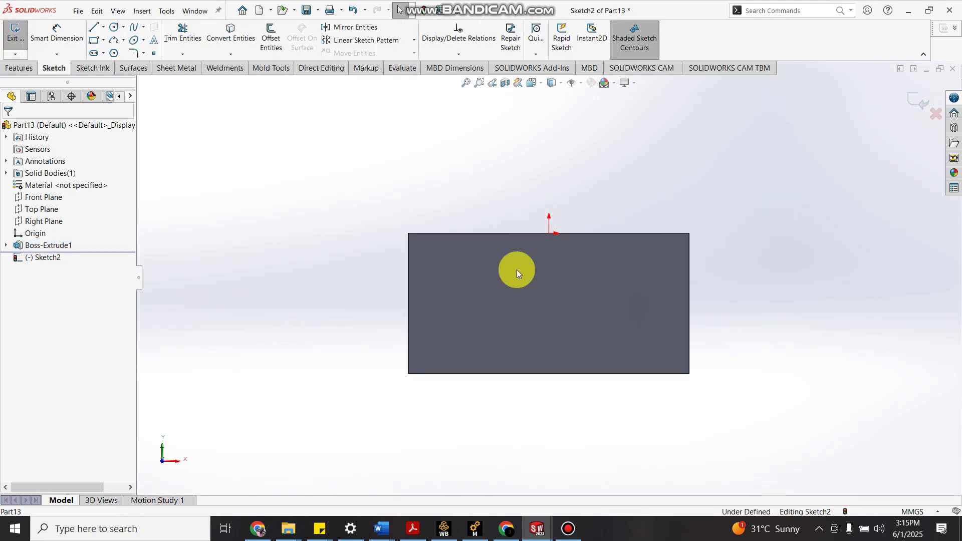
{"action": "left_click", "coordinate": [517, 273]}
{"action": "left_click", "coordinate": [225, 31]}
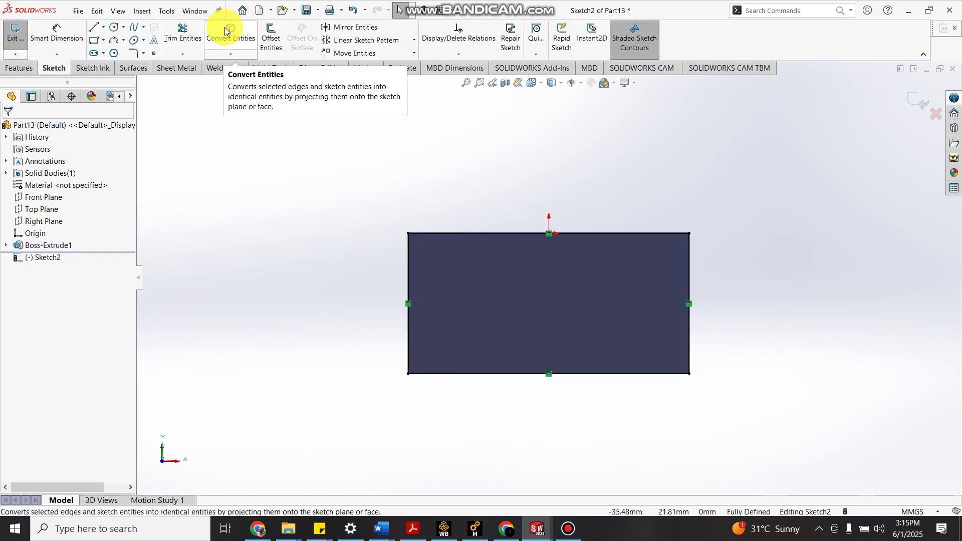
Draw a three-line U-shaped pocket outline hanging down from the top edge.
{"action": "left_click", "coordinate": [93, 27]}
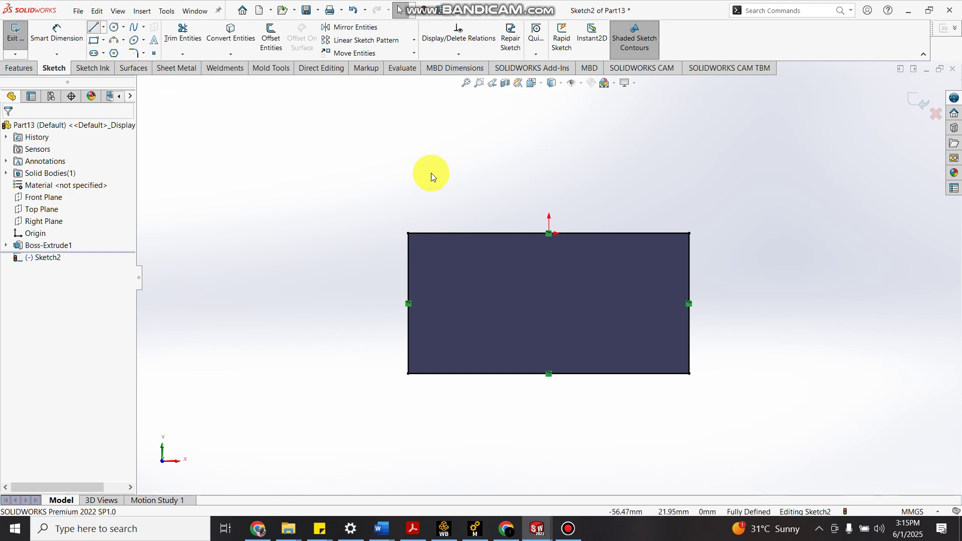
{"action": "left_click", "coordinate": [486, 233]}
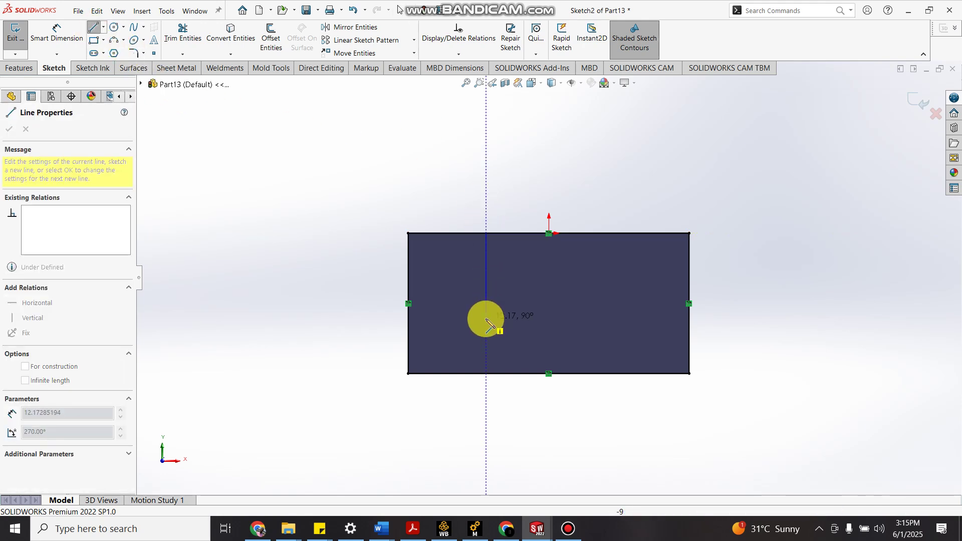
{"action": "left_click", "coordinate": [486, 319]}
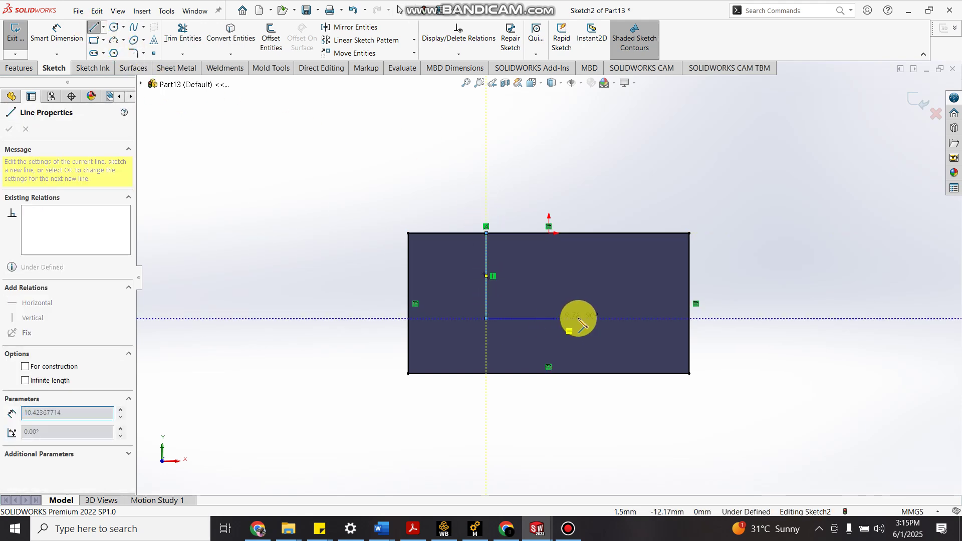
{"action": "left_click", "coordinate": [641, 319]}
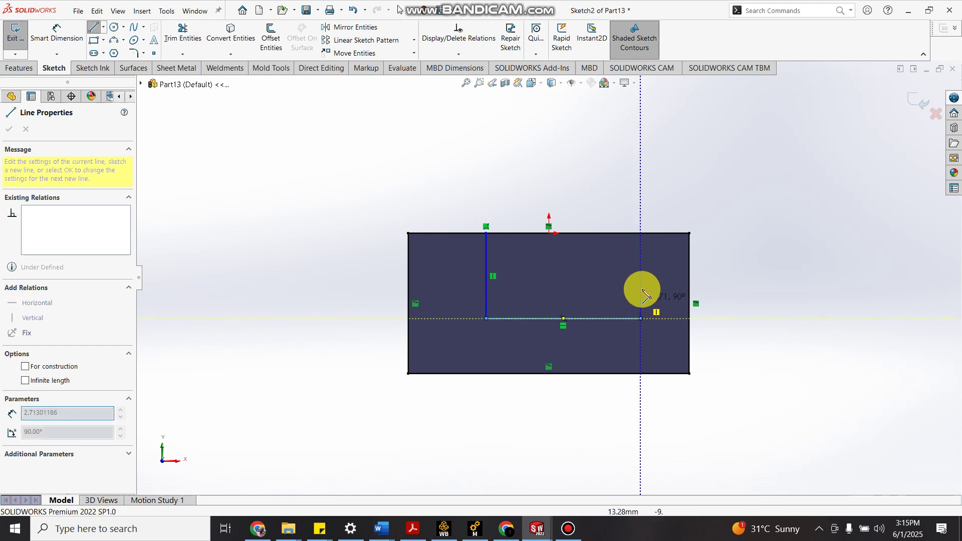
{"action": "left_click", "coordinate": [641, 234]}
{"action": "key", "text": "Escape"}
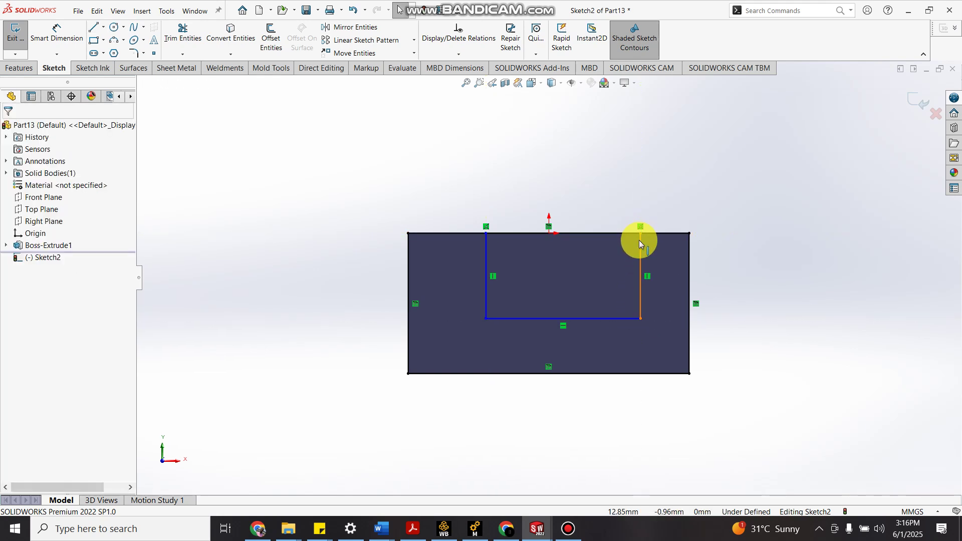
{"action": "left_click", "coordinate": [625, 320]}
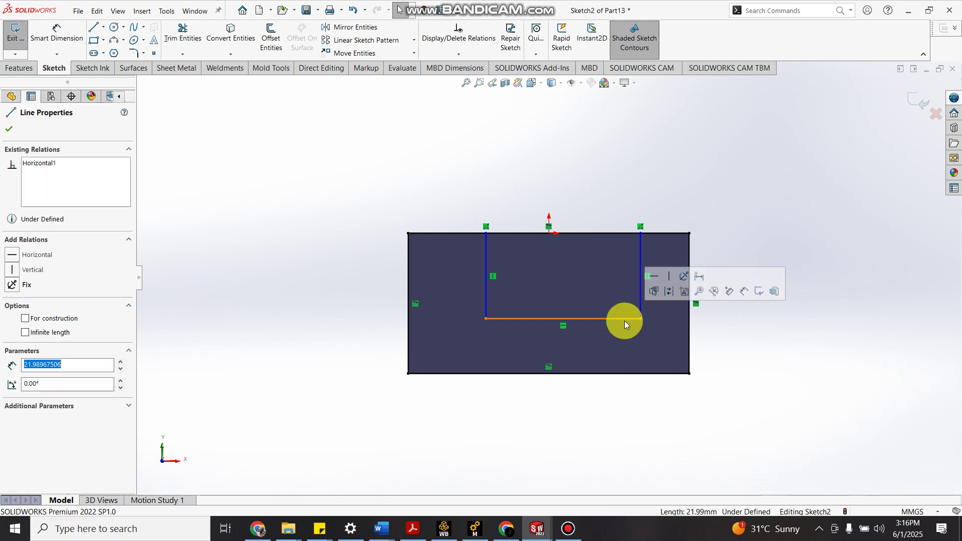
{"action": "left_click", "coordinate": [643, 196]}
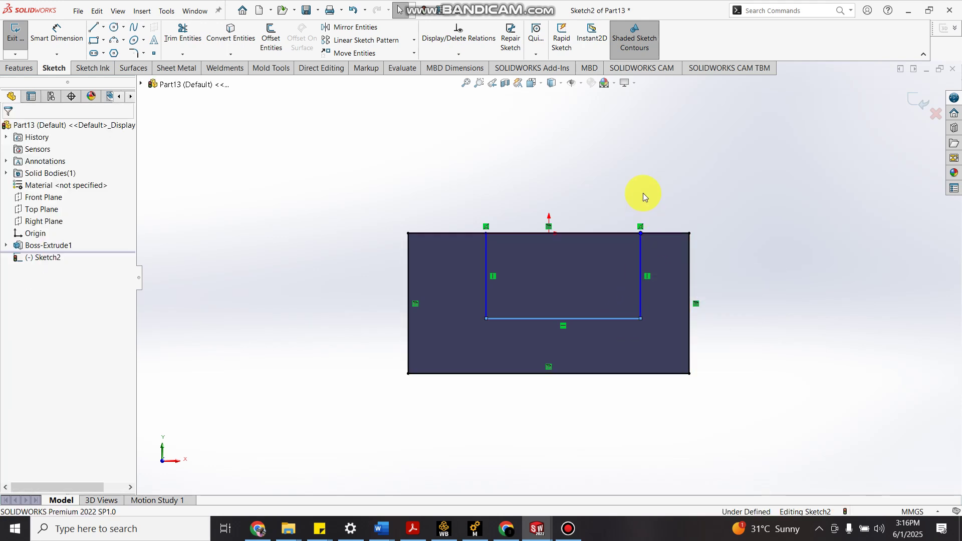
Dimension the pocket sides 10 mm in from the block's left and right edges.
{"action": "left_click", "coordinate": [71, 29]}
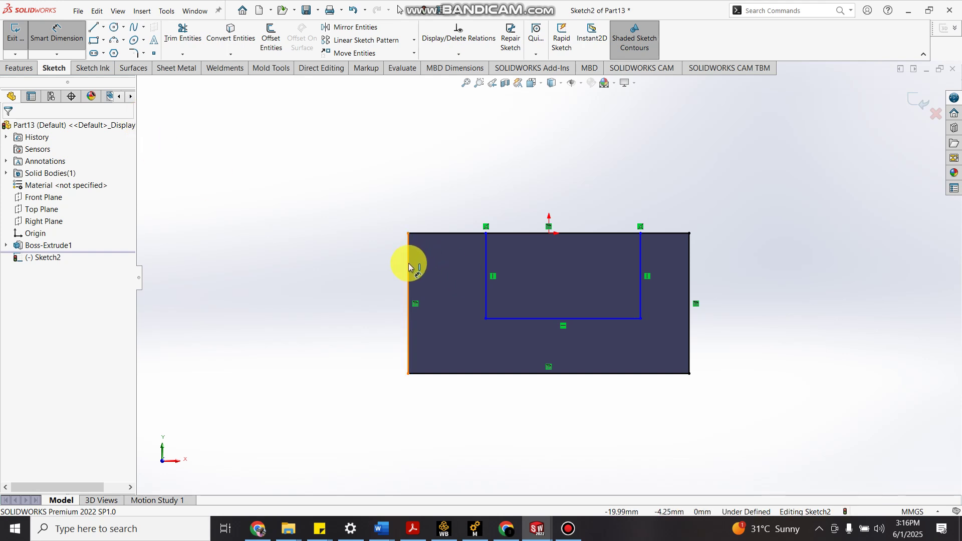
{"action": "left_click", "coordinate": [486, 276]}
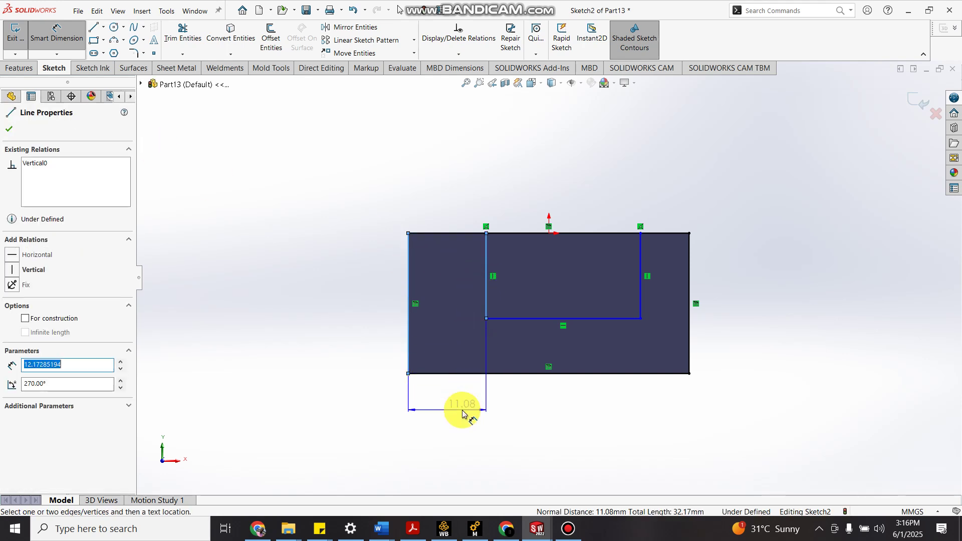
{"action": "left_click", "coordinate": [460, 408]}
{"action": "type", "text": "10"}
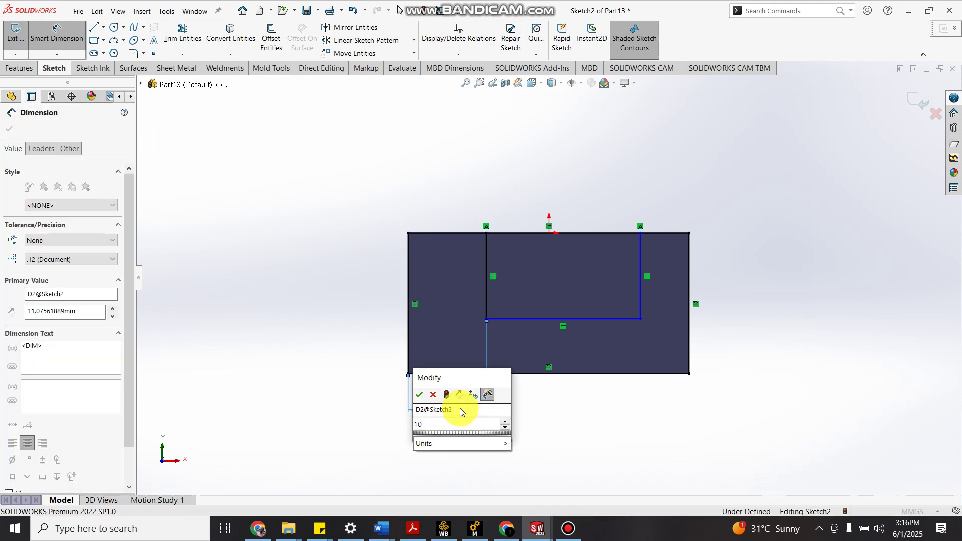
{"action": "key", "text": "Return"}
{"action": "left_click", "coordinate": [632, 295]}
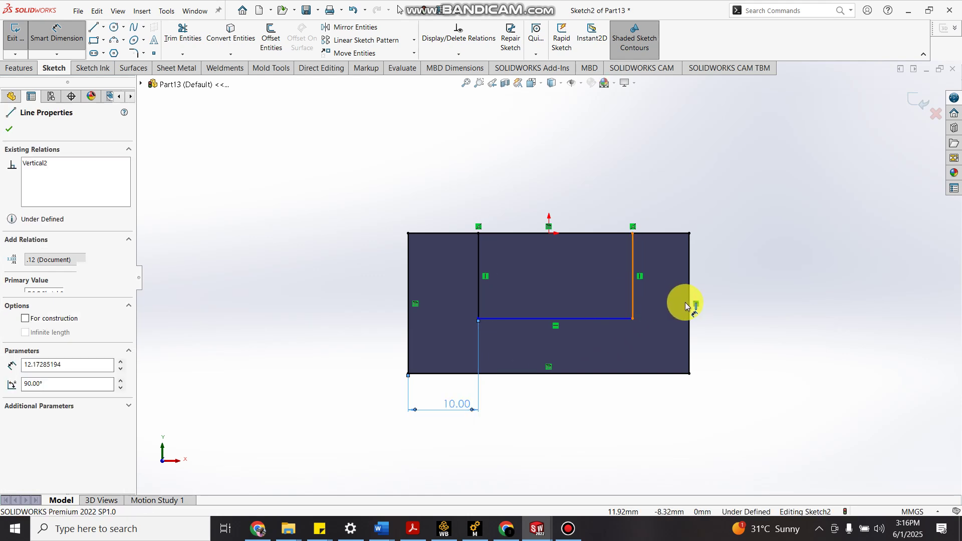
{"action": "left_click", "coordinate": [688, 306]}
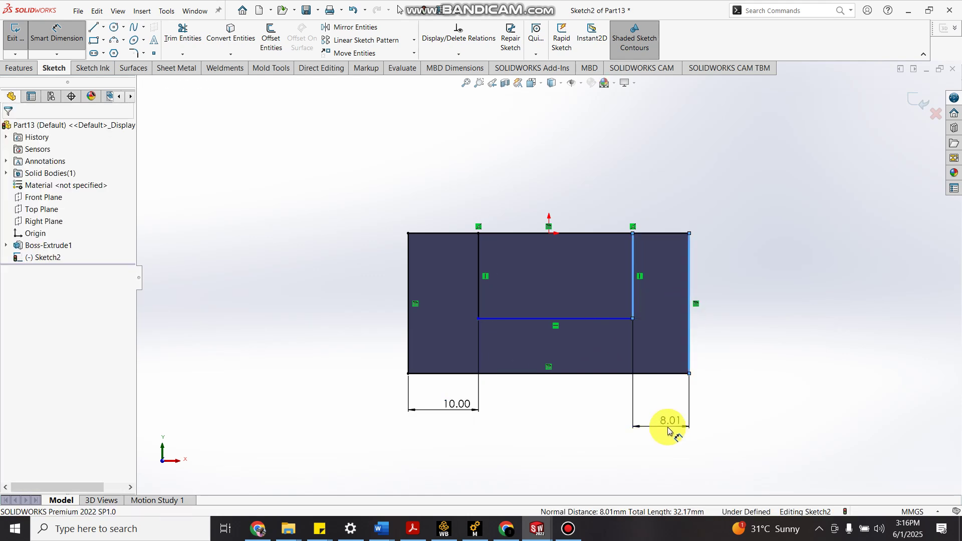
{"action": "left_click", "coordinate": [667, 427]}
{"action": "type", "text": "10"}
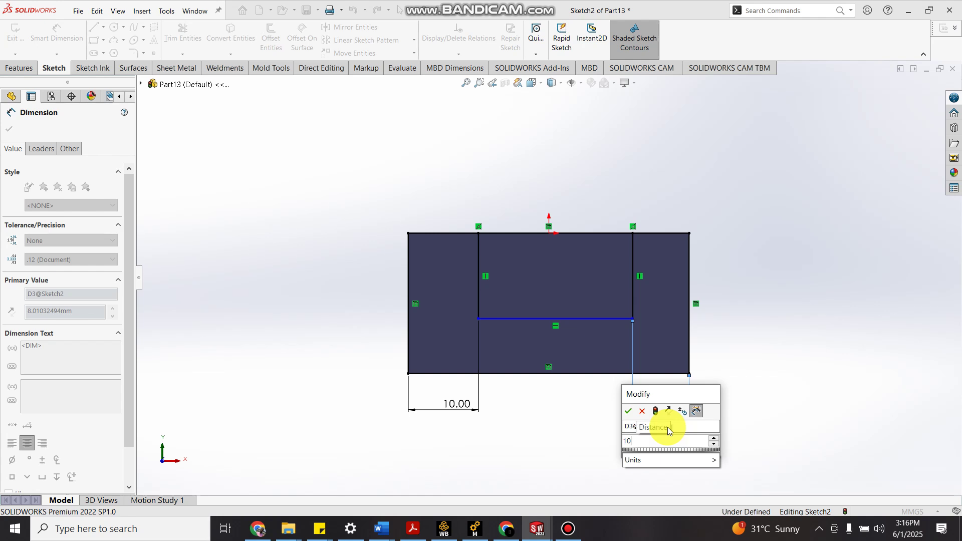
{"action": "key", "text": "Return"}
{"action": "type", "text": "10"}
{"action": "key", "text": "Return"}
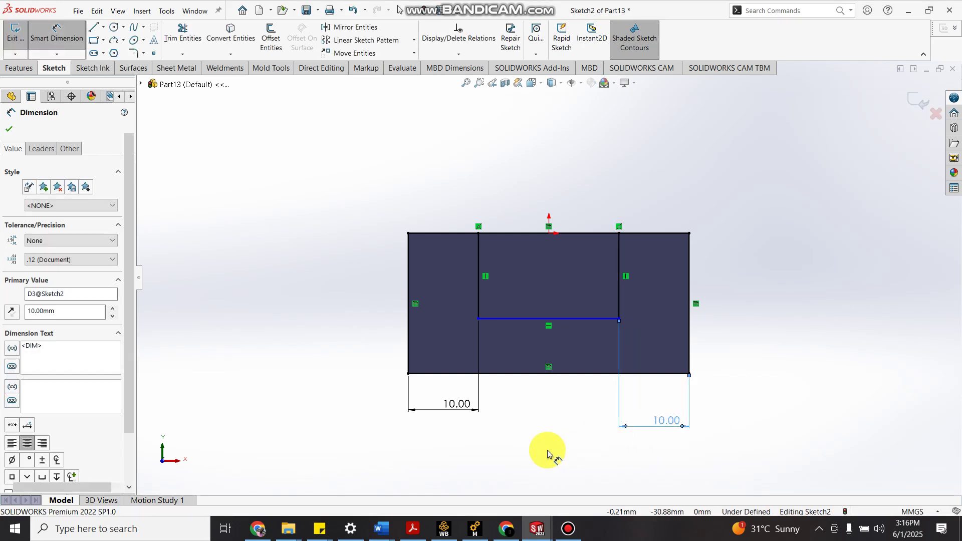
Dimension the pocket bottom 10 mm below the top edge, fully defining the sketch.
{"action": "left_click", "coordinate": [563, 319]}
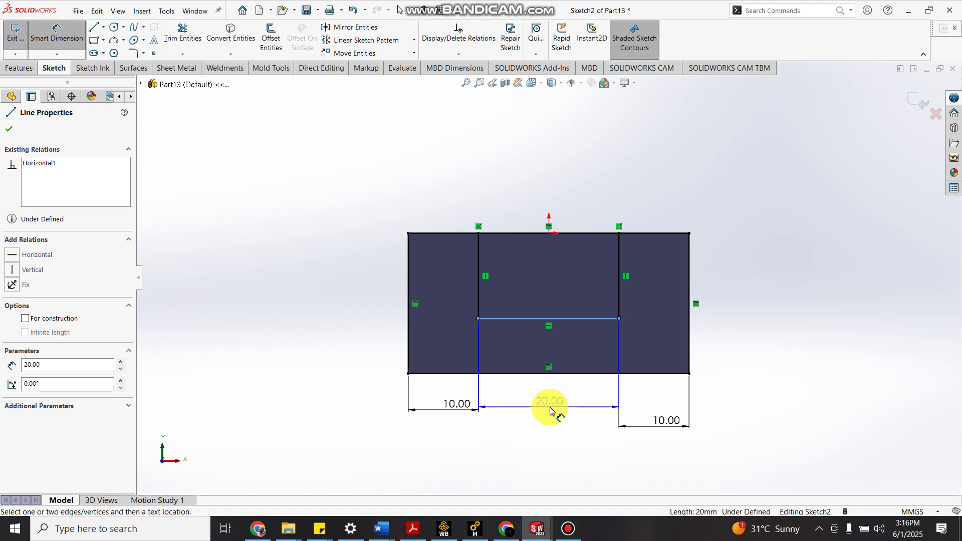
{"action": "key", "text": "Escape"}
{"action": "left_click", "coordinate": [473, 242]}
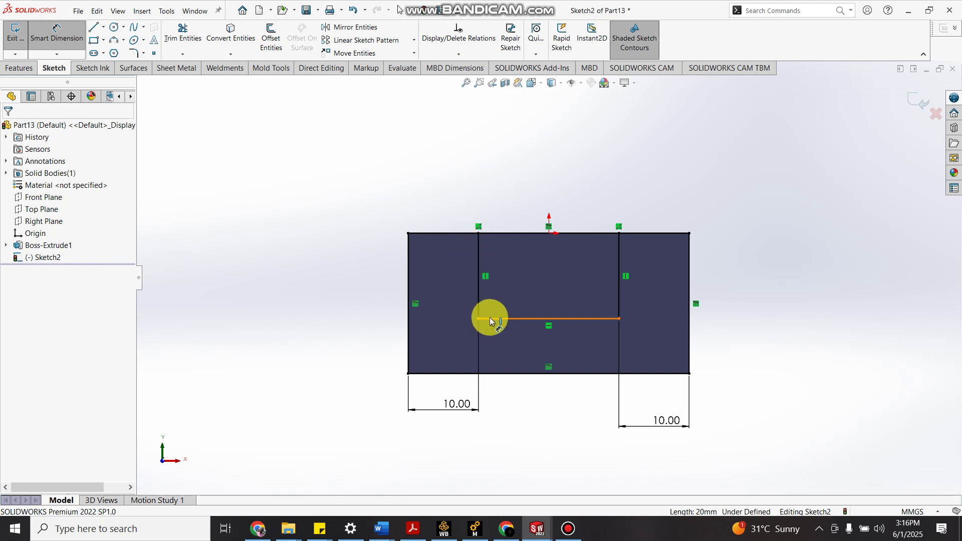
{"action": "left_click", "coordinate": [494, 319]}
{"action": "left_click", "coordinate": [454, 233]}
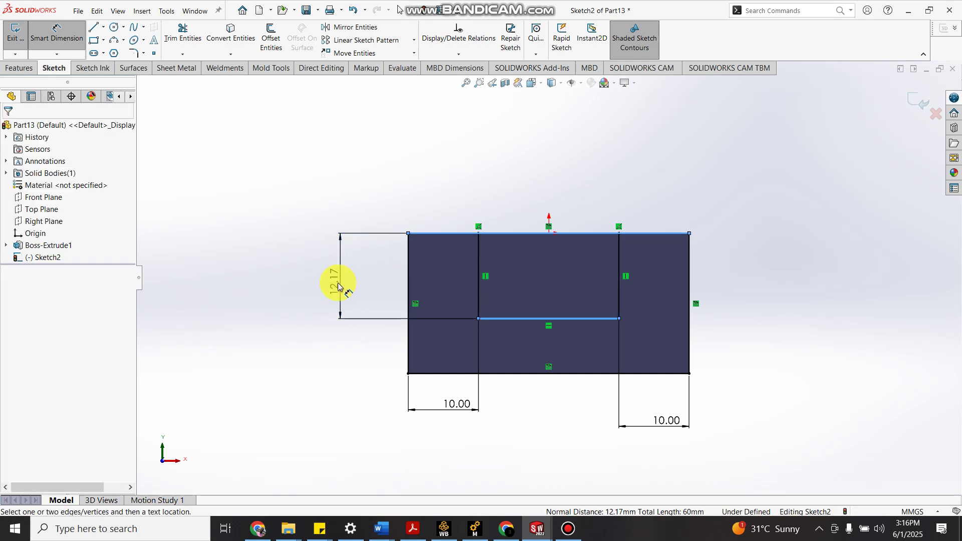
{"action": "left_click", "coordinate": [337, 287]}
{"action": "type", "text": "10"}
{"action": "key", "text": "Return"}
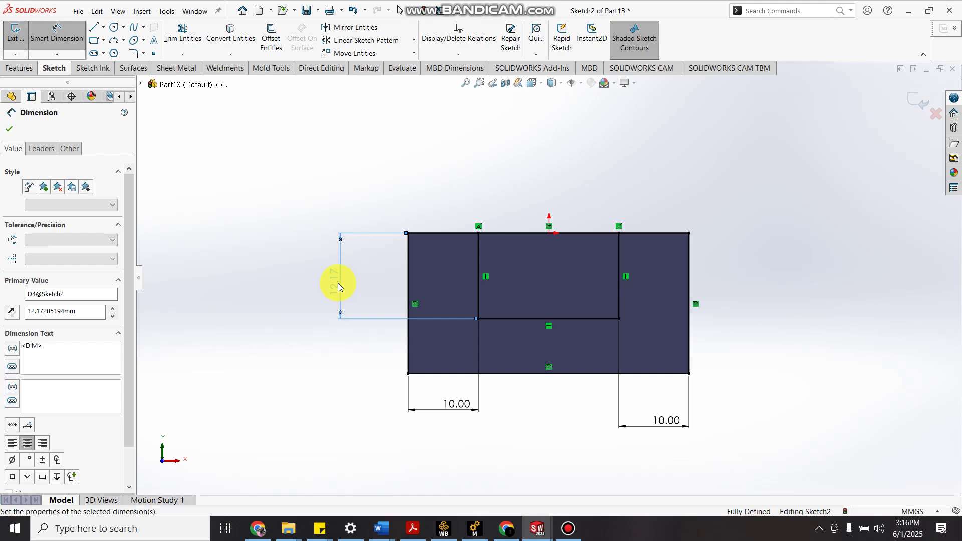
{"action": "left_click", "coordinate": [311, 268]}
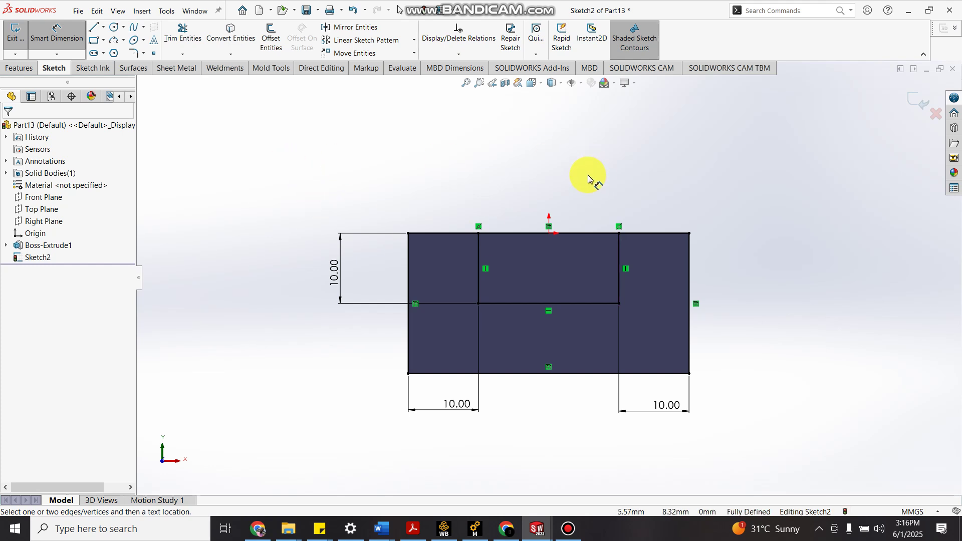
Cut-extrude the pocket region Blind to a depth of 20 mm.
{"action": "left_click", "coordinate": [19, 68]}
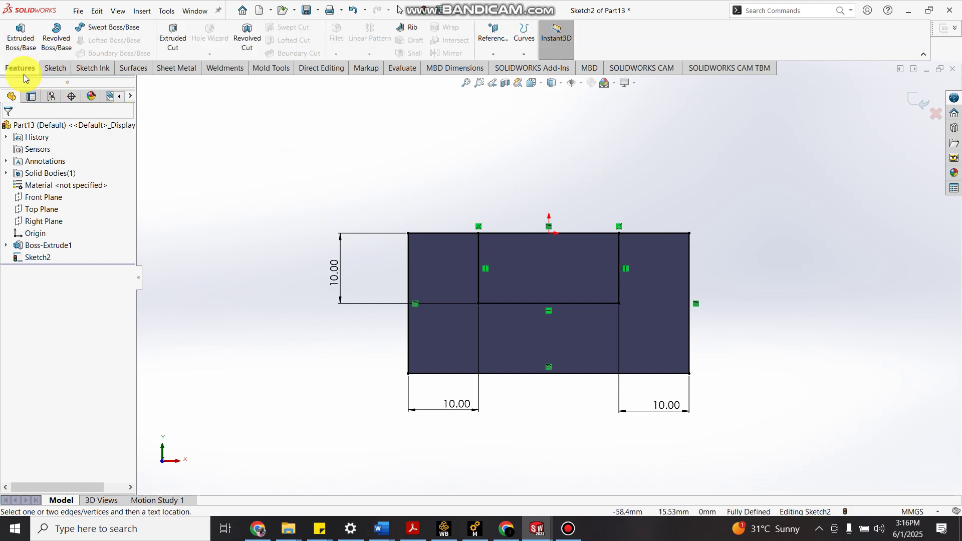
{"action": "left_click", "coordinate": [173, 38]}
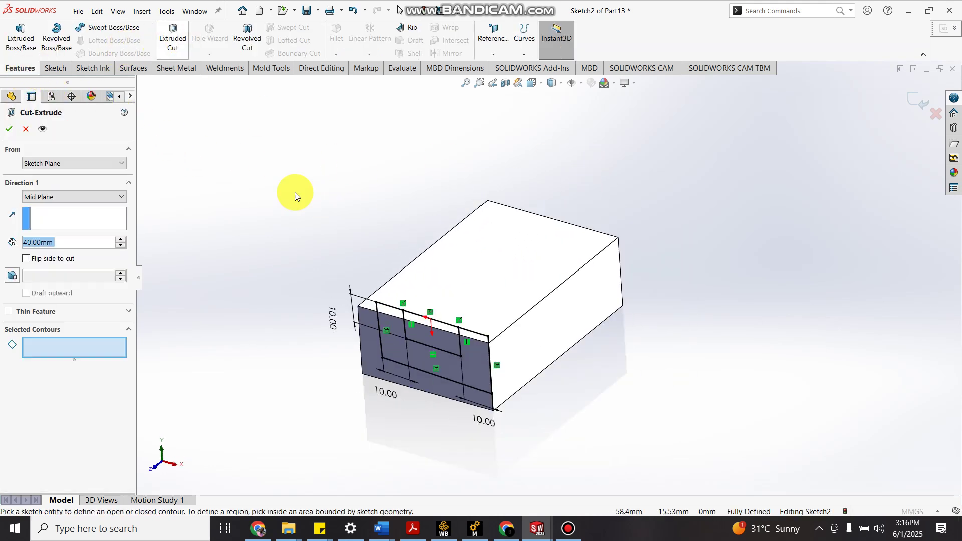
{"action": "scroll", "coordinate": [437, 324], "scroll_direction": "down", "scroll_amount": 3}
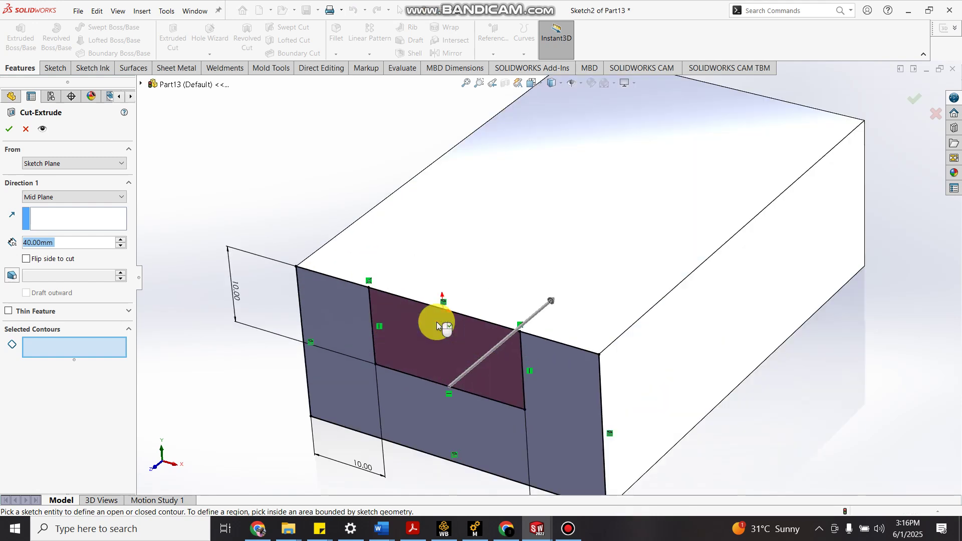
{"action": "left_click", "coordinate": [437, 323]}
{"action": "left_click", "coordinate": [33, 200]}
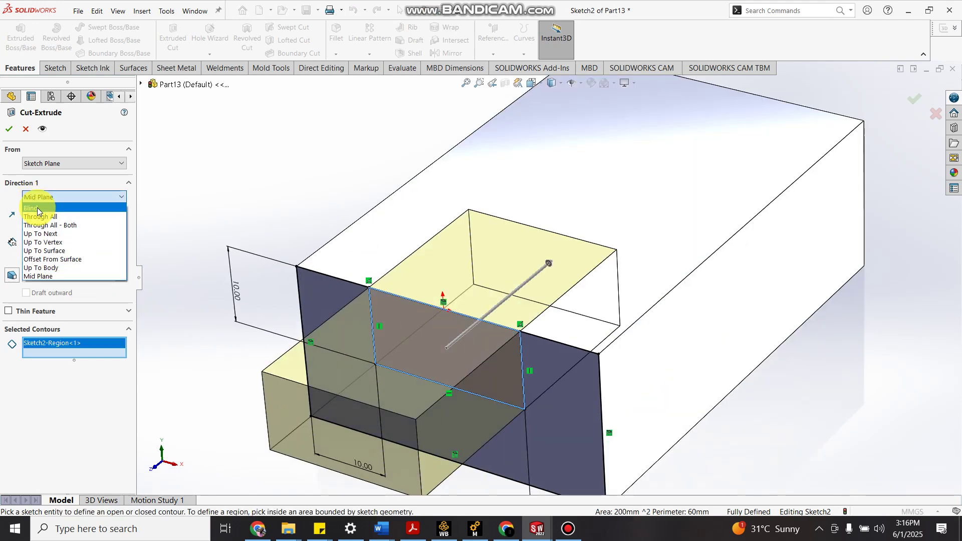
{"action": "left_click", "coordinate": [33, 205]}
{"action": "scroll", "coordinate": [471, 284], "scroll_direction": "up", "scroll_amount": 3}
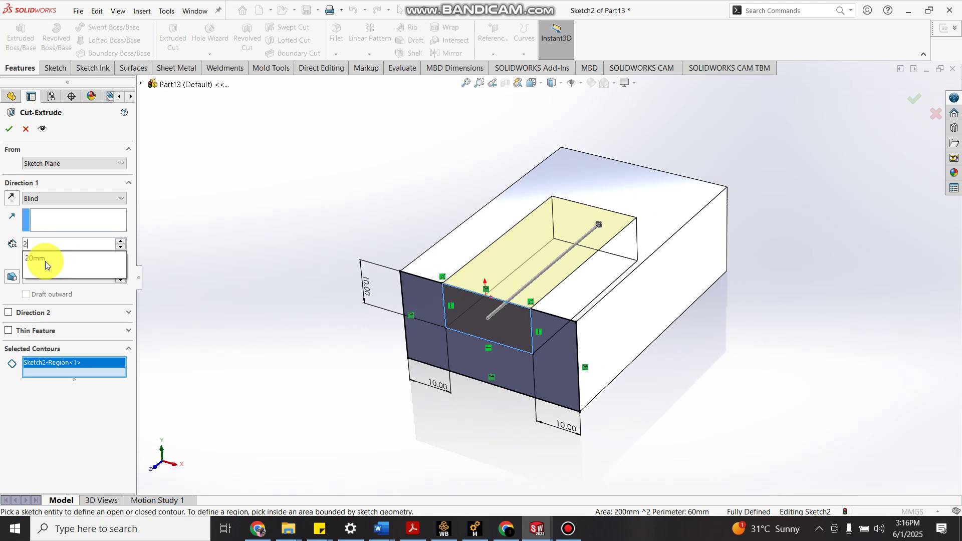
{"action": "type", "text": "20"}
{"action": "key", "text": "Return"}
{"action": "left_click", "coordinate": [9, 129]}
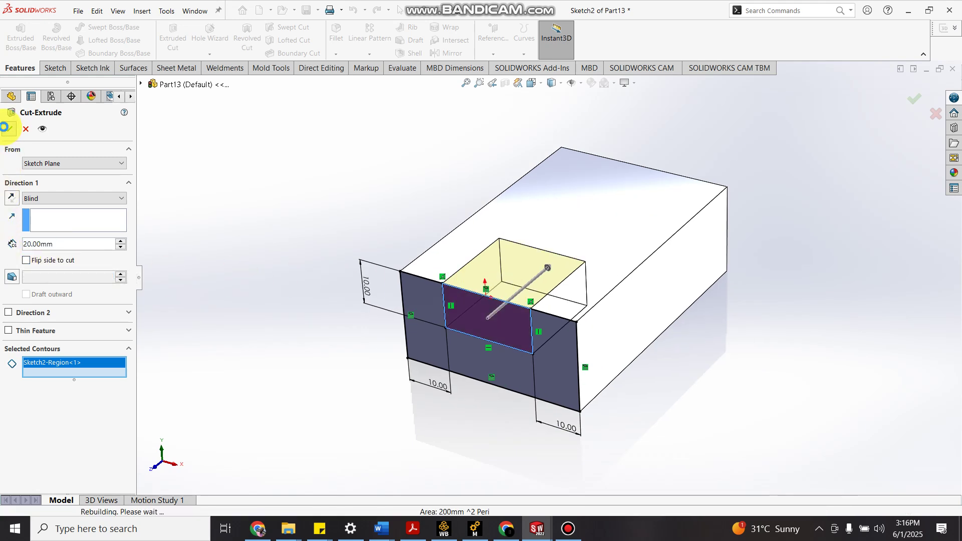
{"action": "mouse_move", "coordinate": [726, 162]}
{"action": "middle_mouse_down"}
{"action": "mouse_move", "coordinate": [687, 199]}
{"action": "mouse_move", "coordinate": [611, 233]}
{"action": "middle_mouse_up"}
{"action": "left_click", "coordinate": [49, 257]}
{"action": "mouse_move", "coordinate": [145, 249]}
{"action": "middle_mouse_down"}
{"action": "mouse_move", "coordinate": [226, 206]}
{"action": "mouse_move", "coordinate": [151, 199]}
{"action": "middle_mouse_up"}
{"action": "key", "text": "ctrl+7"}
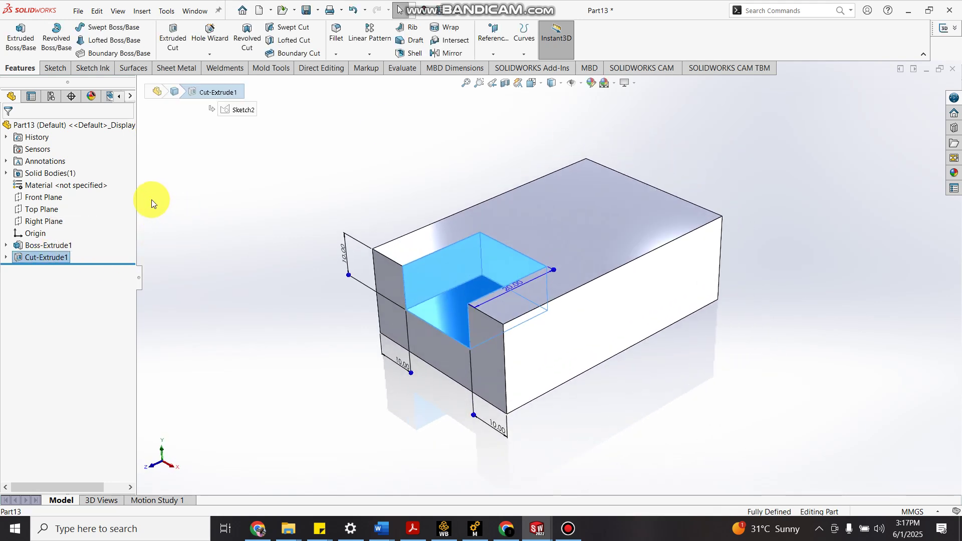
{"action": "scroll", "coordinate": [699, 374], "scroll_direction": "down", "scroll_amount": 1}
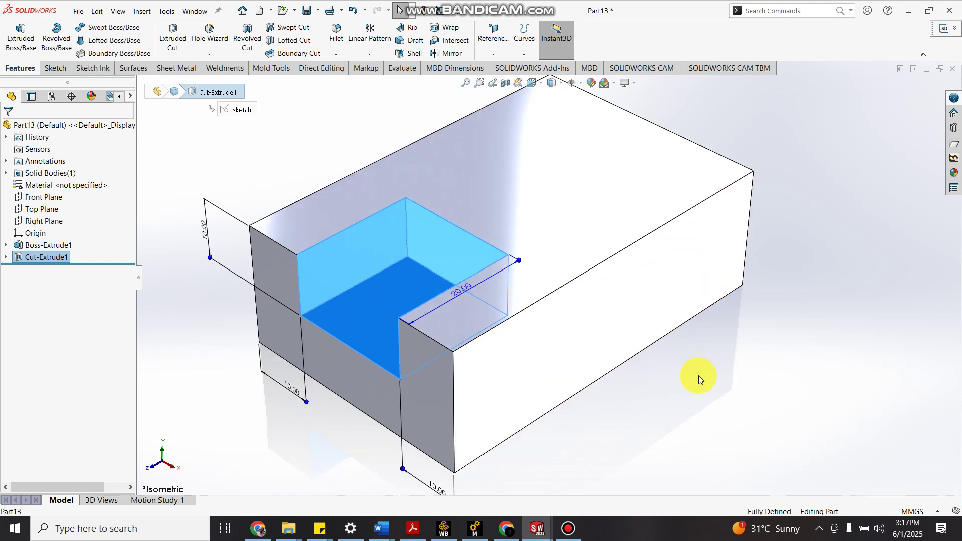
{"action": "left_click", "coordinate": [44, 245]}
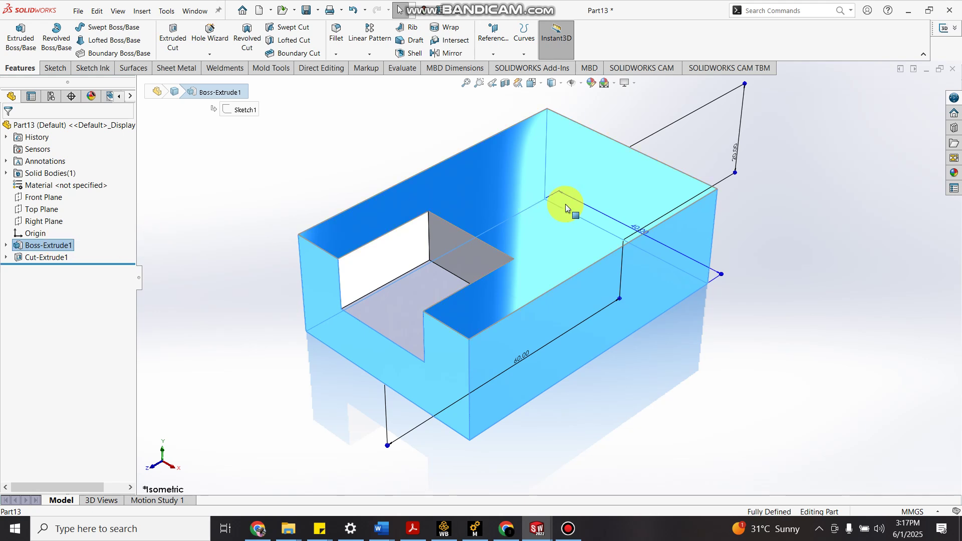
{"action": "left_click", "coordinate": [63, 257]}
{"action": "left_click", "coordinate": [818, 368]}
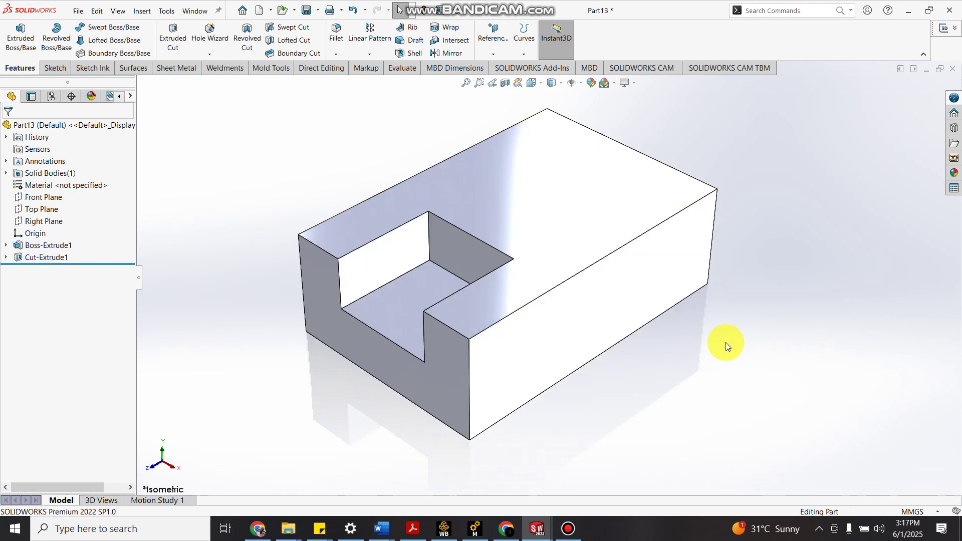